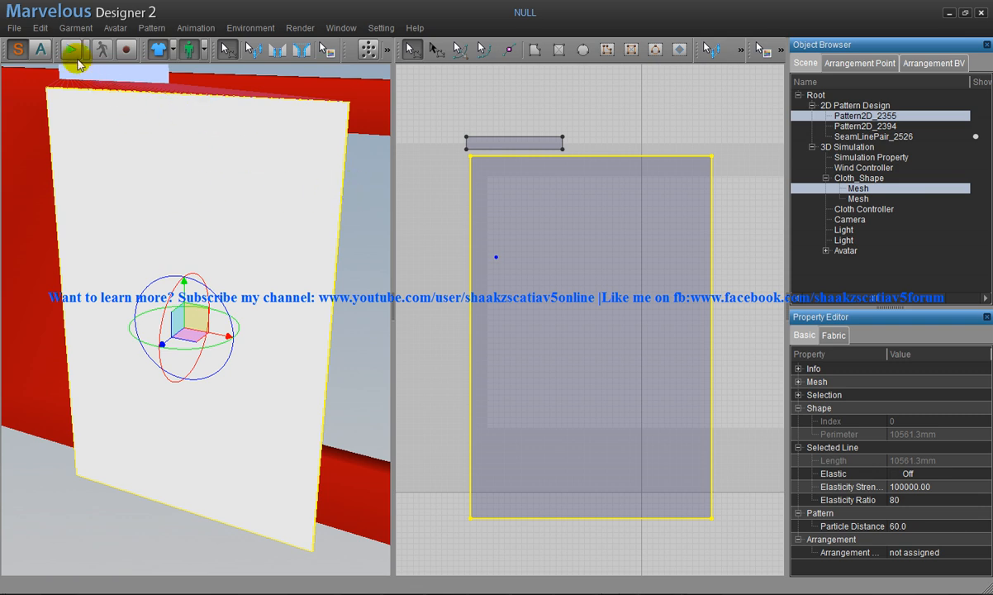
# - Run the cloth simulation on the curtain and pull its lower corners to adjust how it hangs
pyautogui.click(72, 50)
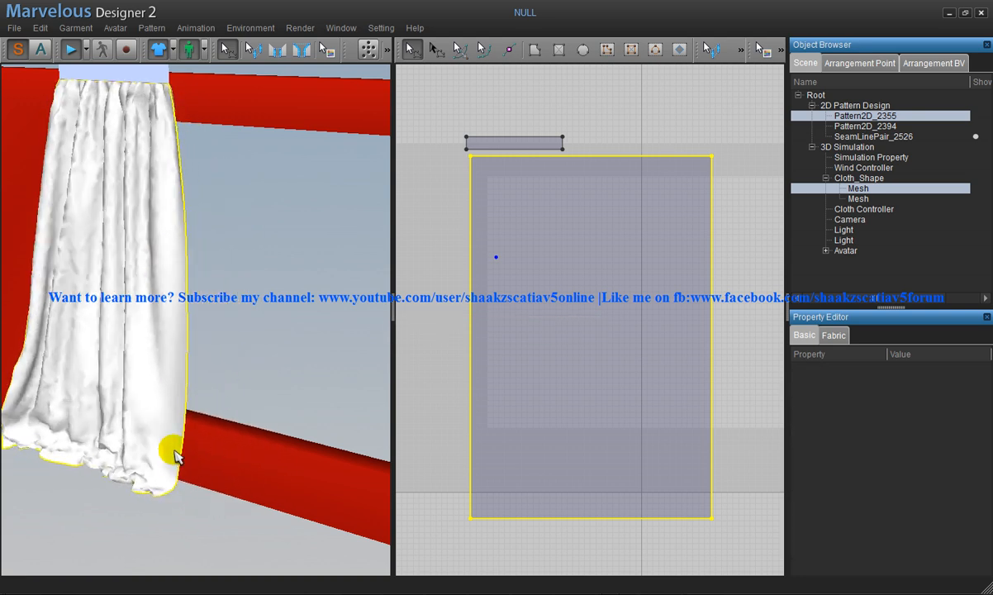
pyautogui.moveTo(147, 479); pyautogui.dragTo(54, 356)
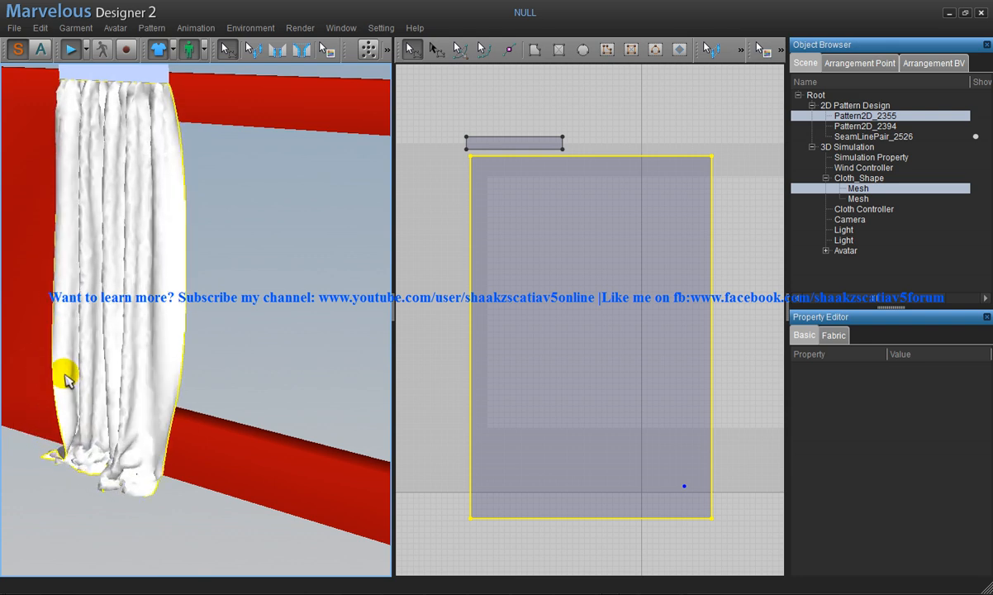
pyautogui.moveTo(64, 368); pyautogui.dragTo(414, 512)
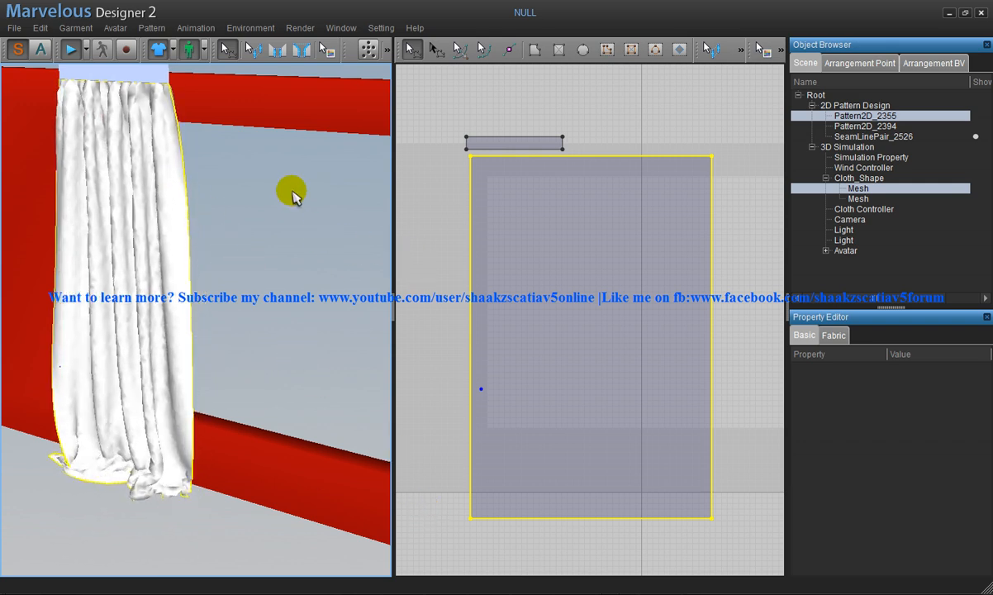
# - Start a new project without saving the curtain and clear the wall avatar from the scene
pyautogui.click(40, 27)
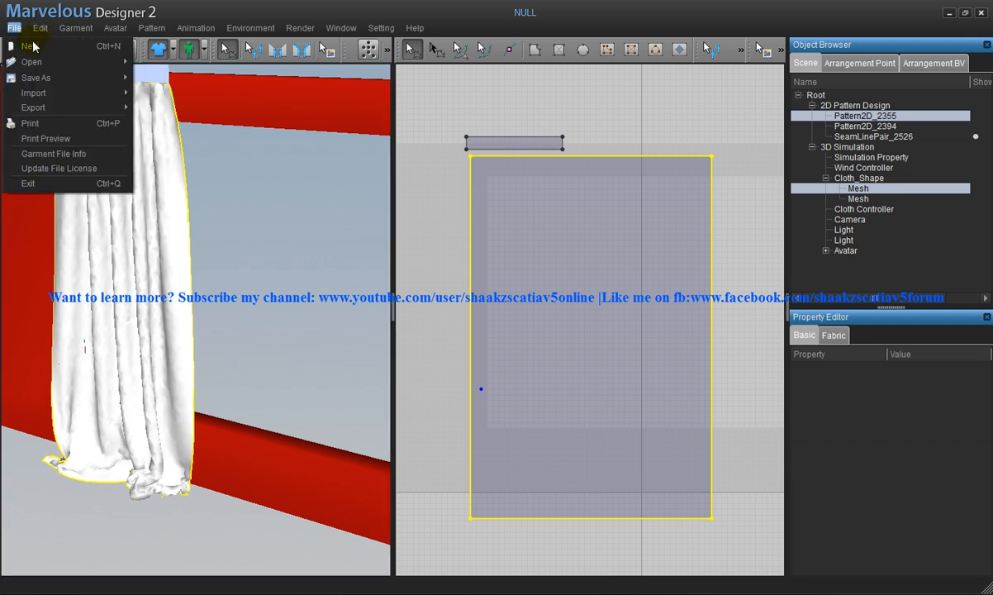
pyautogui.click(41, 49)
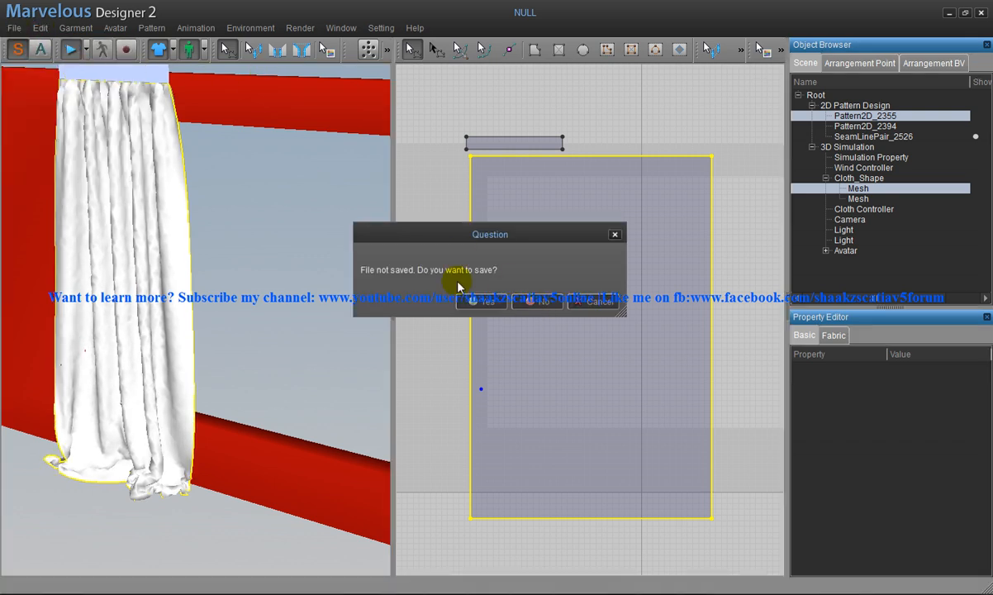
pyautogui.click(545, 303)
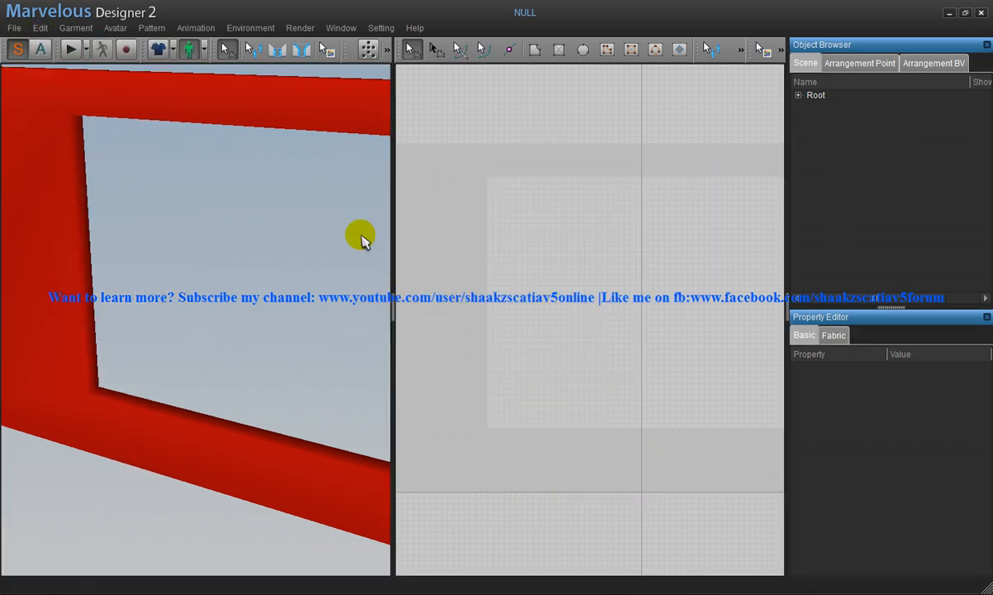
pyautogui.click(196, 27)
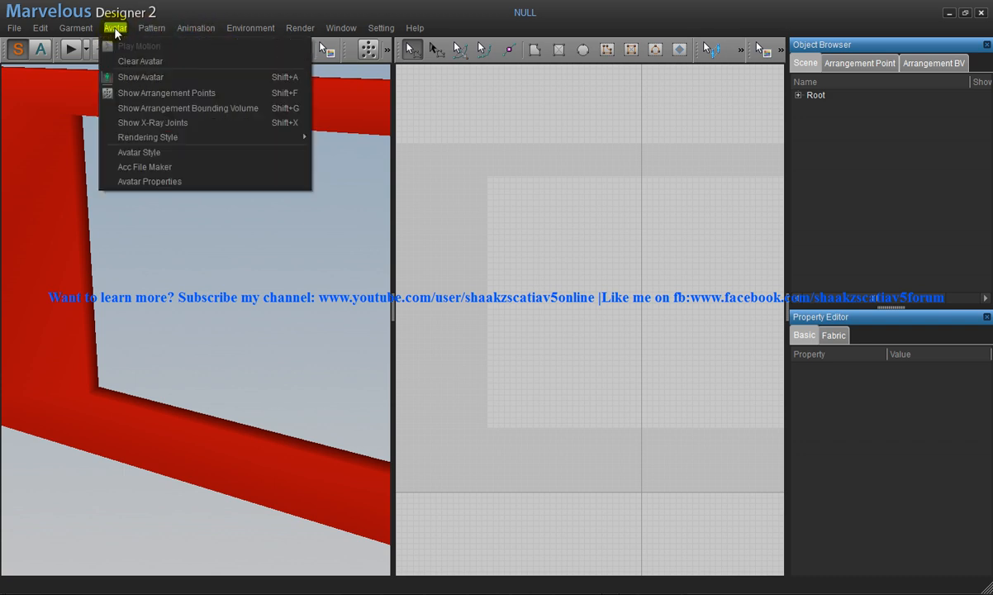
pyautogui.click(128, 61)
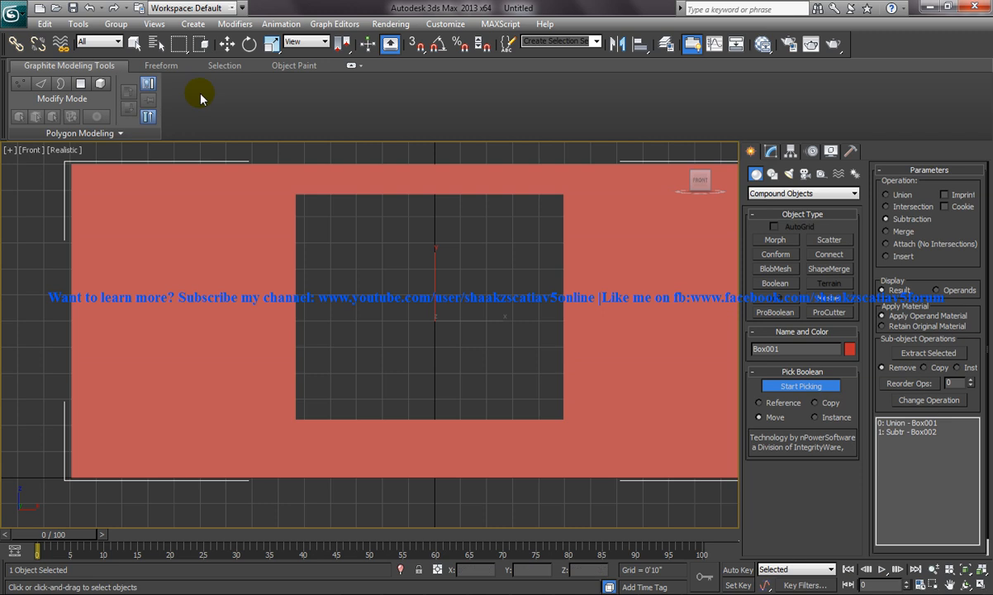
# - Switch to 3ds Max, reset the scene without saving its changes, and maximize the Front viewport
pyautogui.click(14, 14)
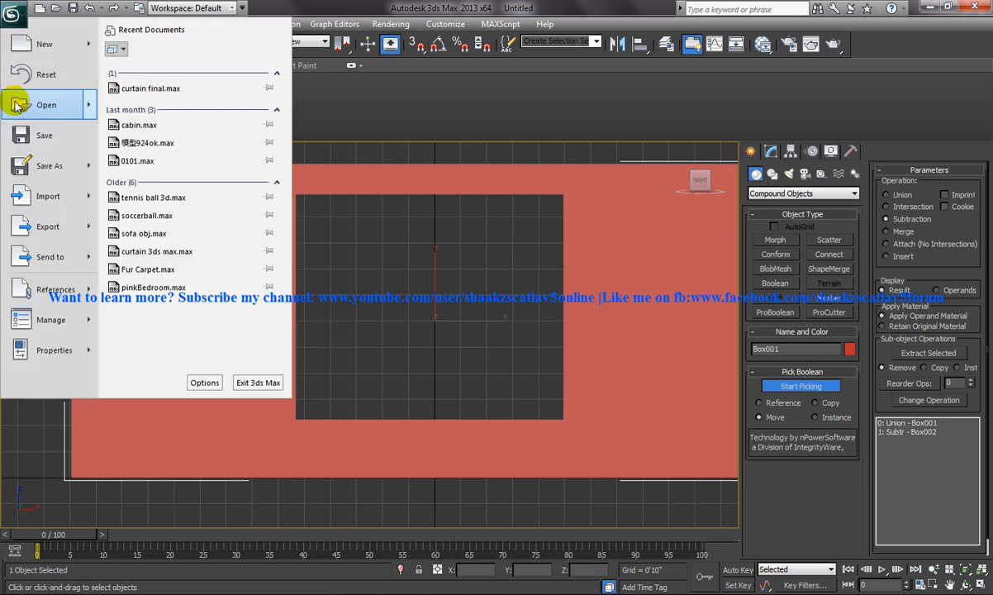
pyautogui.click(51, 74)
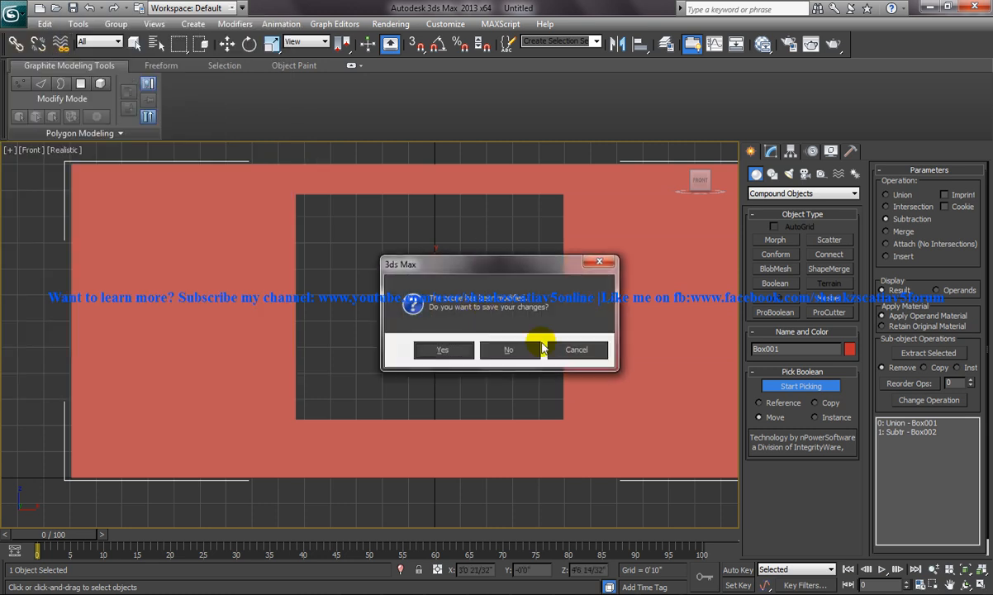
pyautogui.click(509, 348)
pyautogui.click(14, 14)
pyautogui.click(74, 80)
pyautogui.click(453, 324)
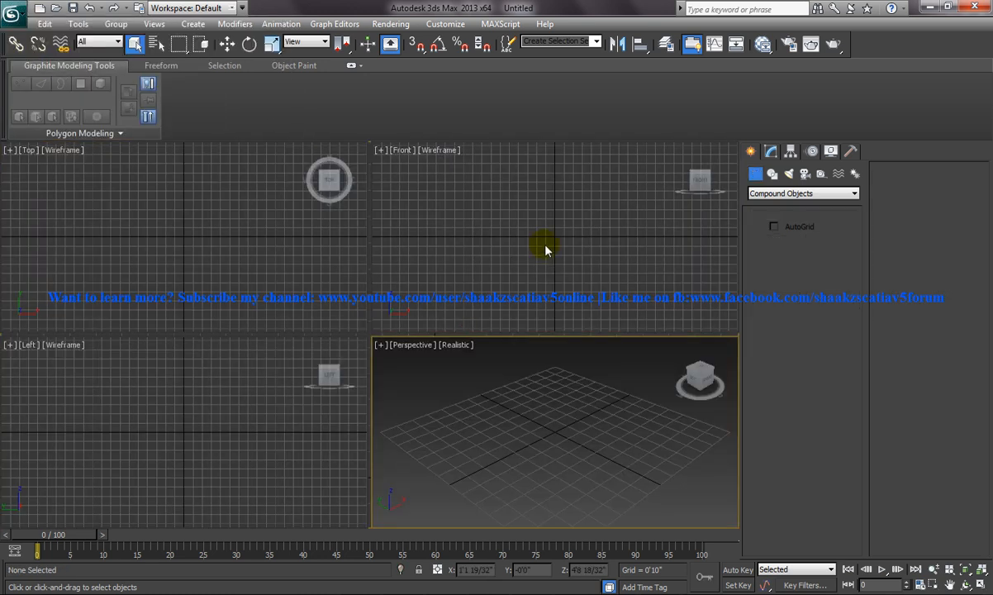
pyautogui.click(558, 273)
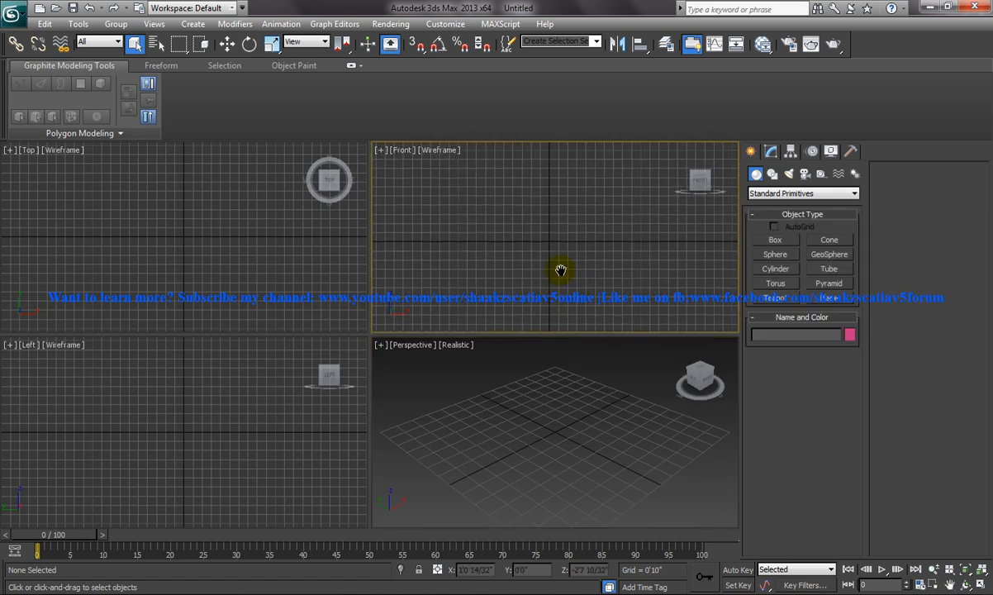
pyautogui.hotkey('alt', 'w')
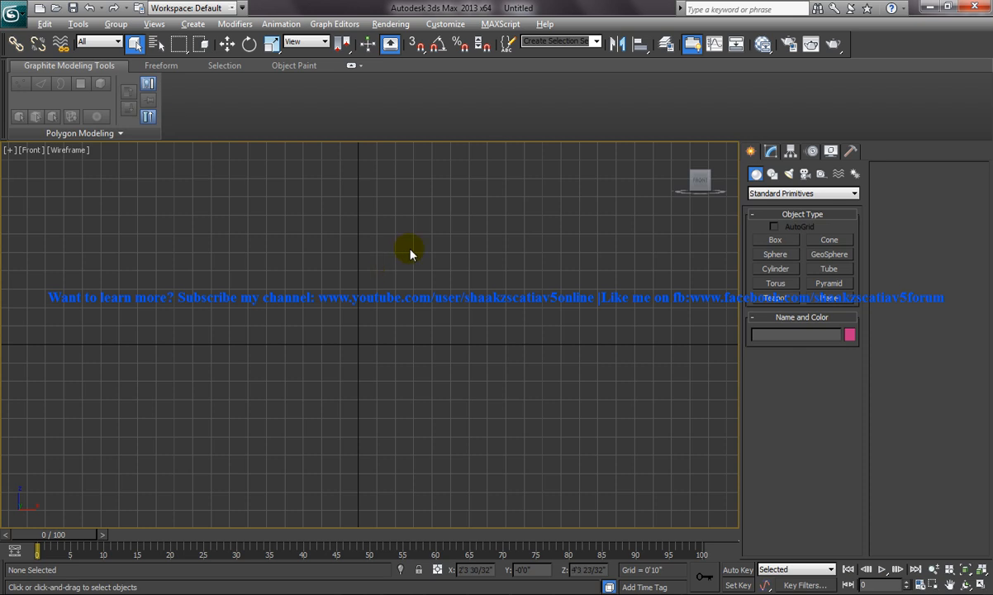
# - Set the display units to US Standard, Feet w/Fractional Inches, with inches as the default unit
pyautogui.click(445, 24)
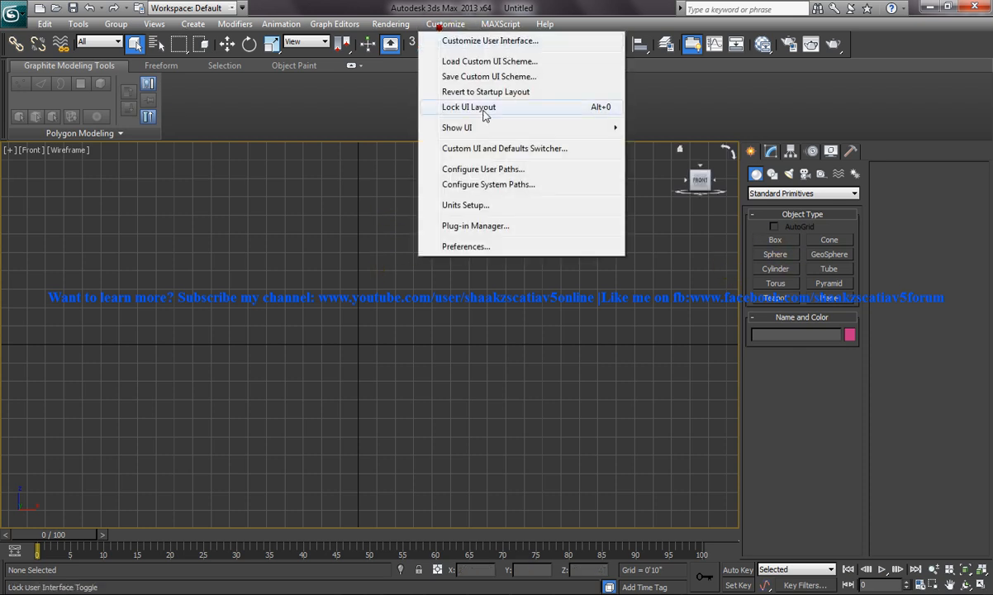
pyautogui.click(465, 205)
pyautogui.click(413, 276)
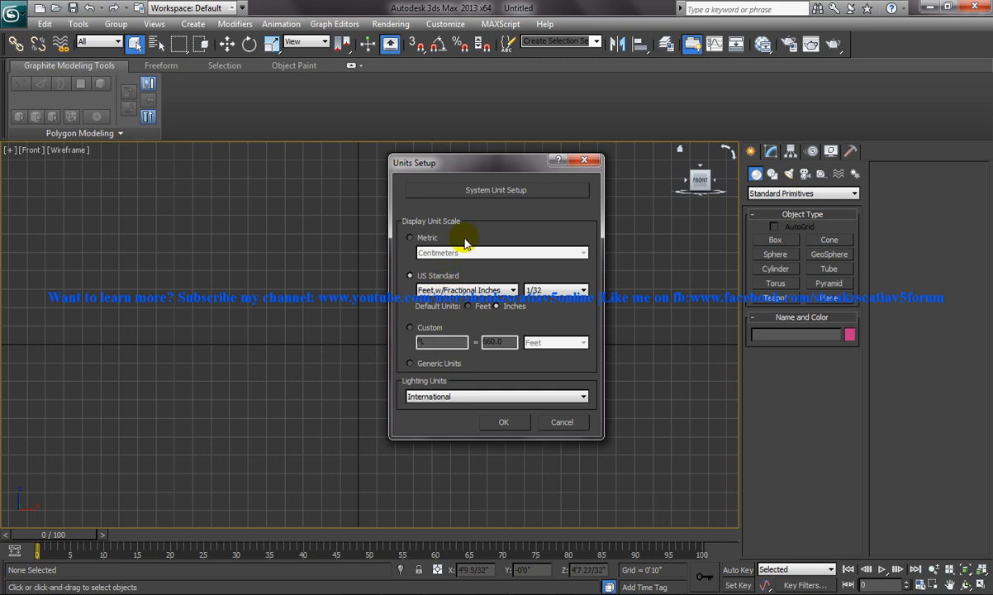
pyautogui.click(753, 592)
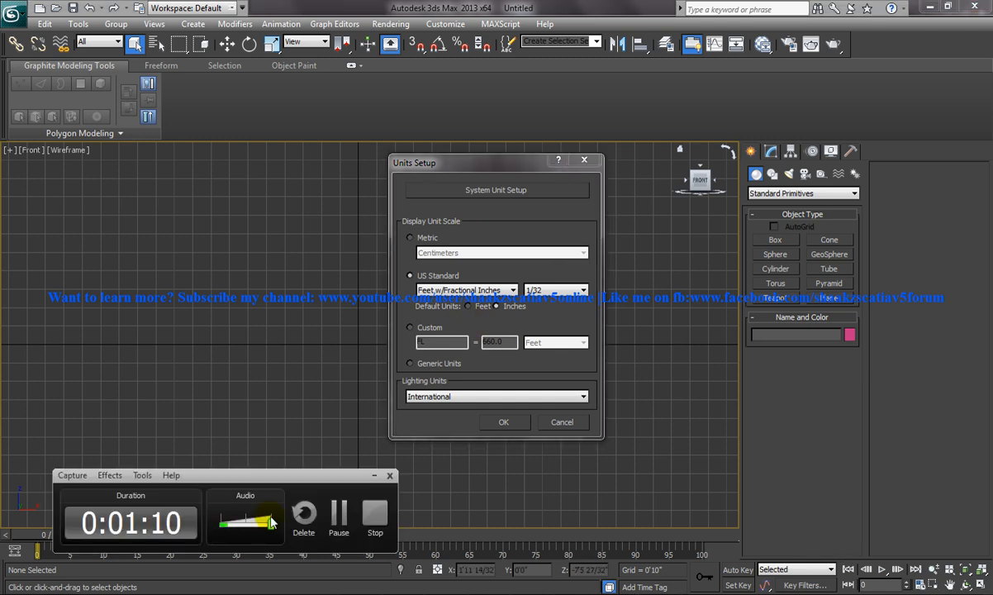
pyautogui.click(421, 344)
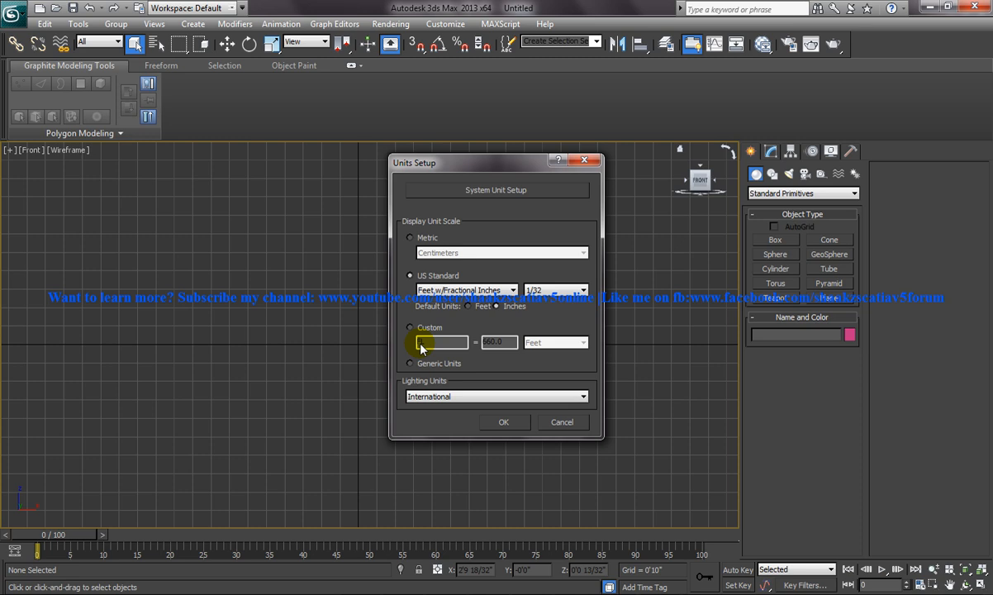
pyautogui.click(503, 422)
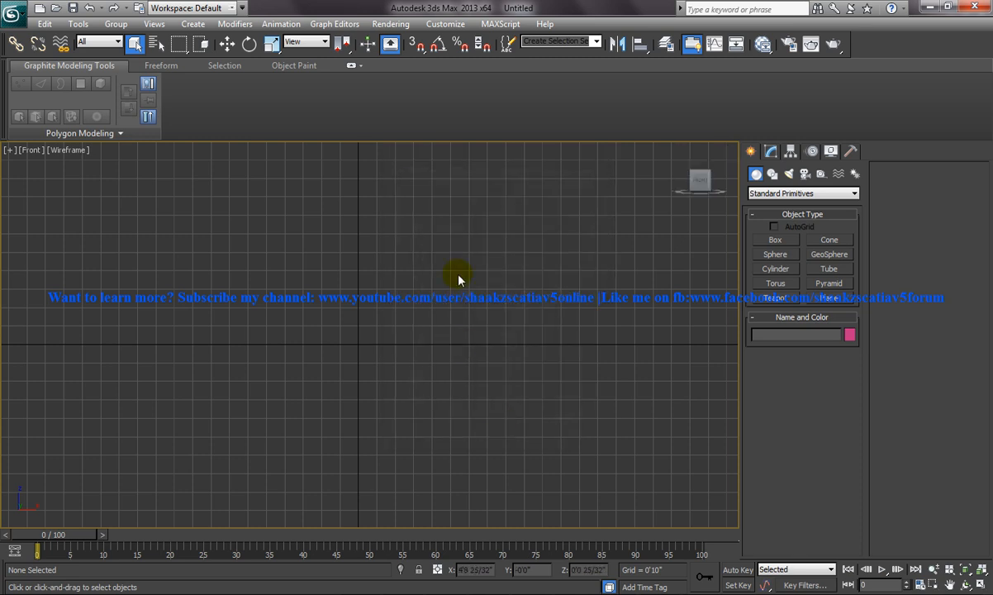
# - Create a box for the wall in the Front view, about 15'7" long, 23'8" wide and 7" high
pyautogui.click(777, 241)
pyautogui.moveTo(321, 295); pyautogui.dragTo(357, 358, button='middle')
pyautogui.scroll(-2, 358, 357)
pyautogui.moveTo(371, 287); pyautogui.dragTo(294, 338, button='middle')
pyautogui.moveTo(299, 202); pyautogui.dragTo(668, 446)
pyautogui.click(670, 436)
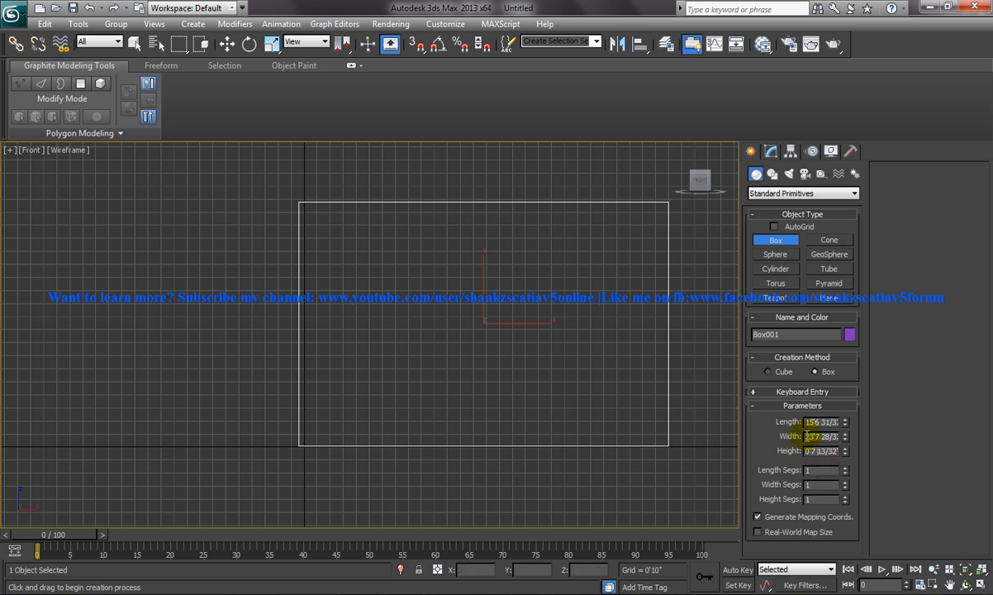
# - Set the wall box's length to 10'0"
pyautogui.doubleClick(822, 421)
pyautogui.write('10')
pyautogui.press('Return')
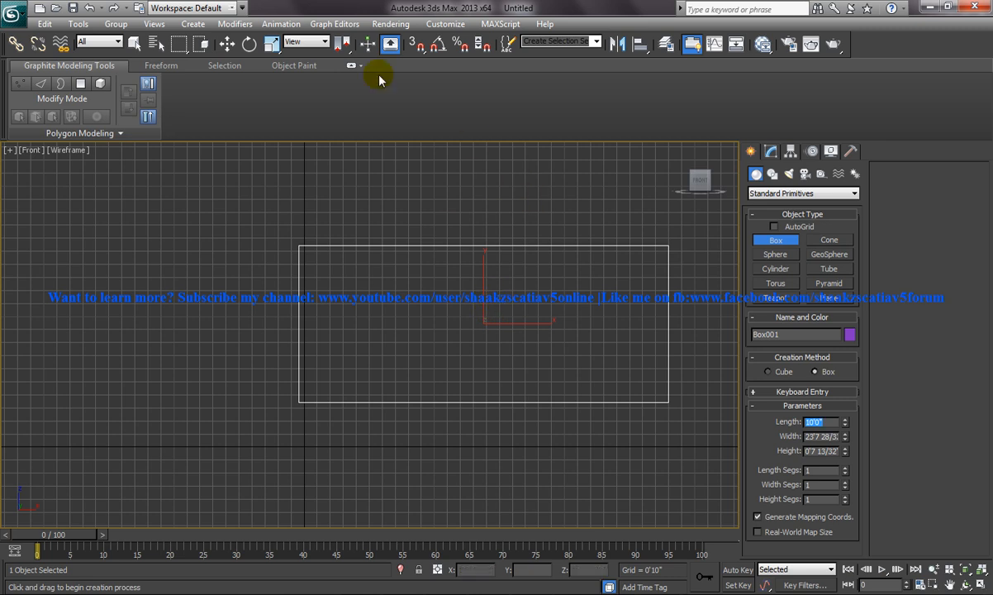
# - Move the wall box to an absolute world Y position of 5'0"
pyautogui.rightClick(228, 47)
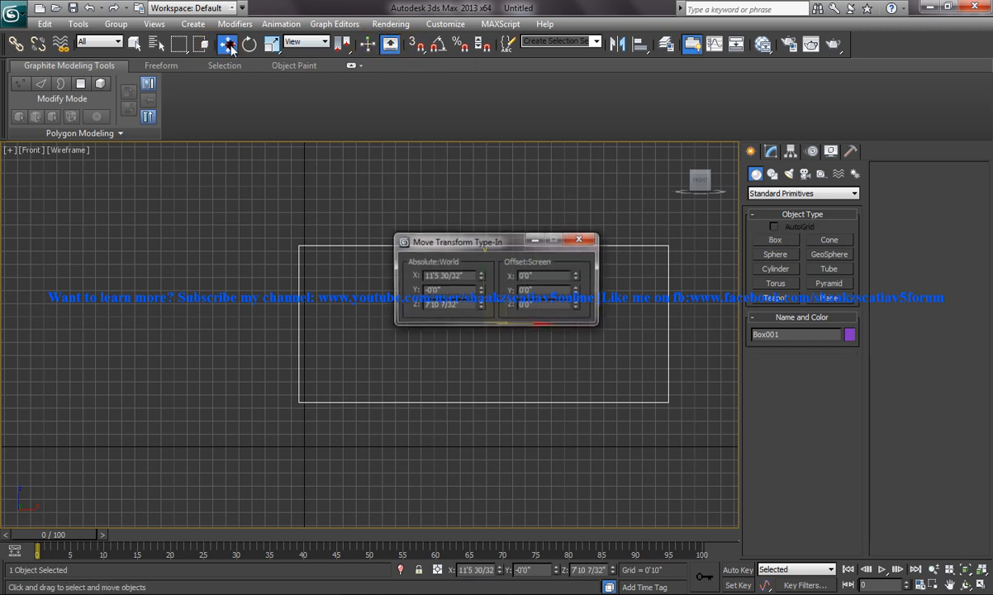
pyautogui.doubleClick(444, 289)
pyautogui.write('5')
pyautogui.press('Return')
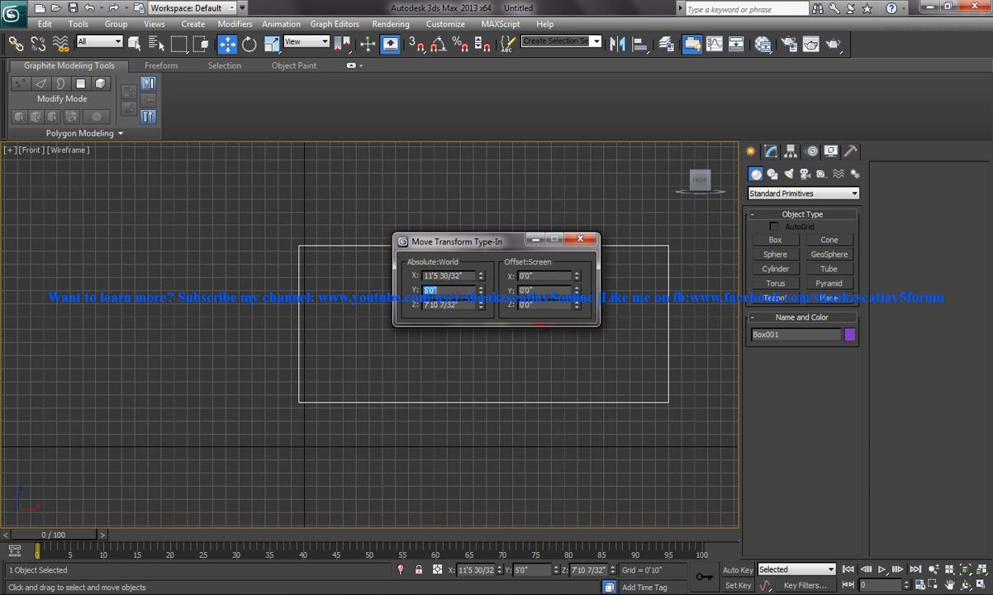
pyautogui.click(580, 239)
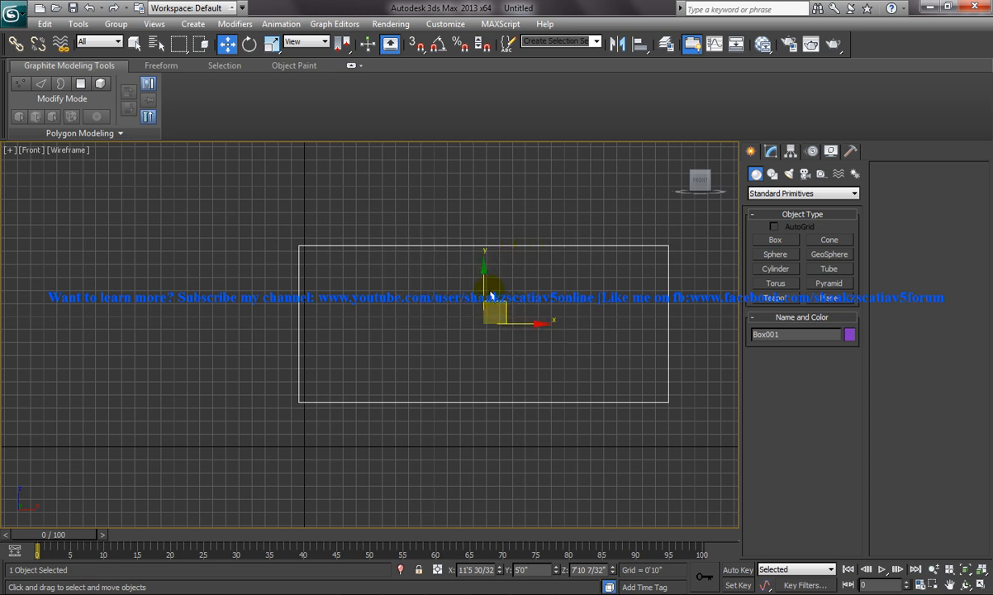
# - Place the wall box at absolute world coordinates X 0'0", Y 0'0" and Z 5'0"
pyautogui.rightClick(227, 43)
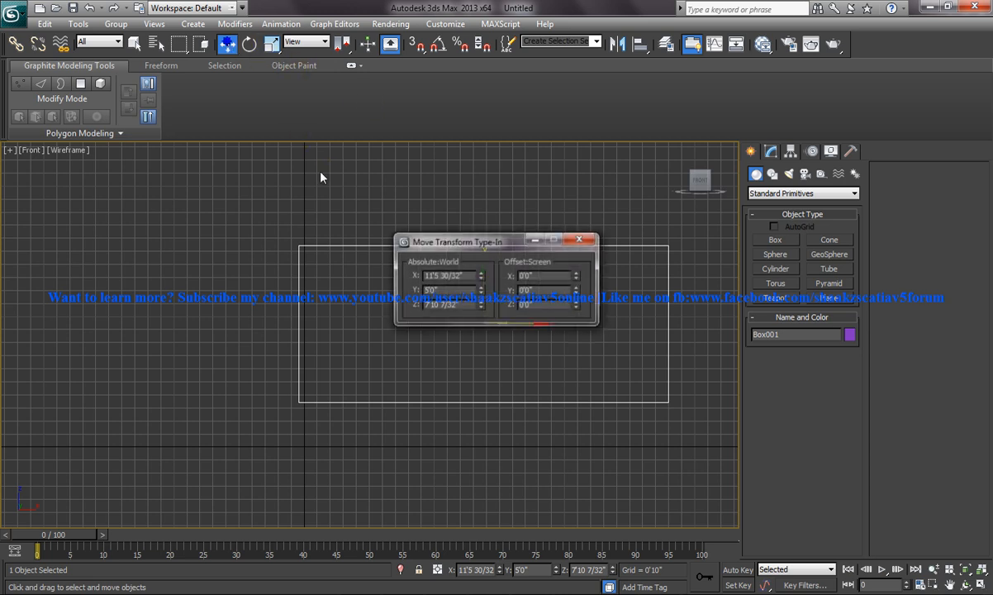
pyautogui.doubleClick(464, 276)
pyautogui.write('0')
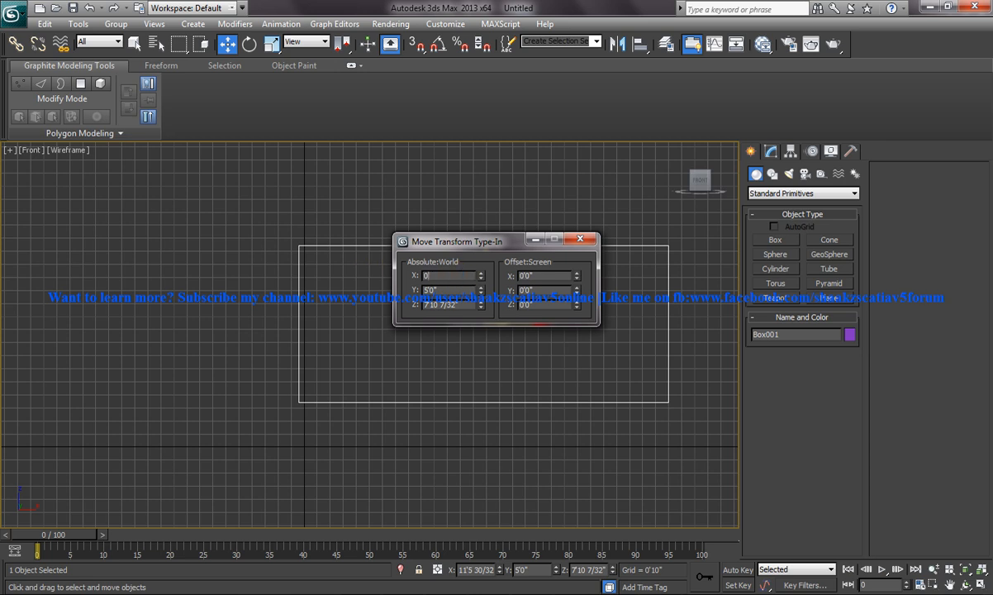
pyautogui.press('Return')
pyautogui.doubleClick(453, 305)
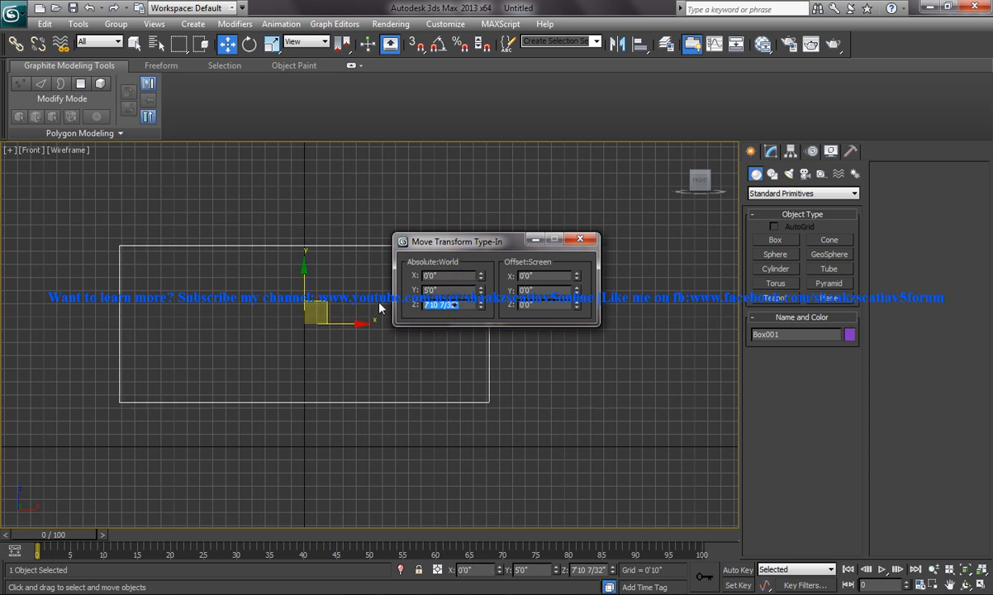
pyautogui.write('5')
pyautogui.press('Return')
pyautogui.doubleClick(441, 290)
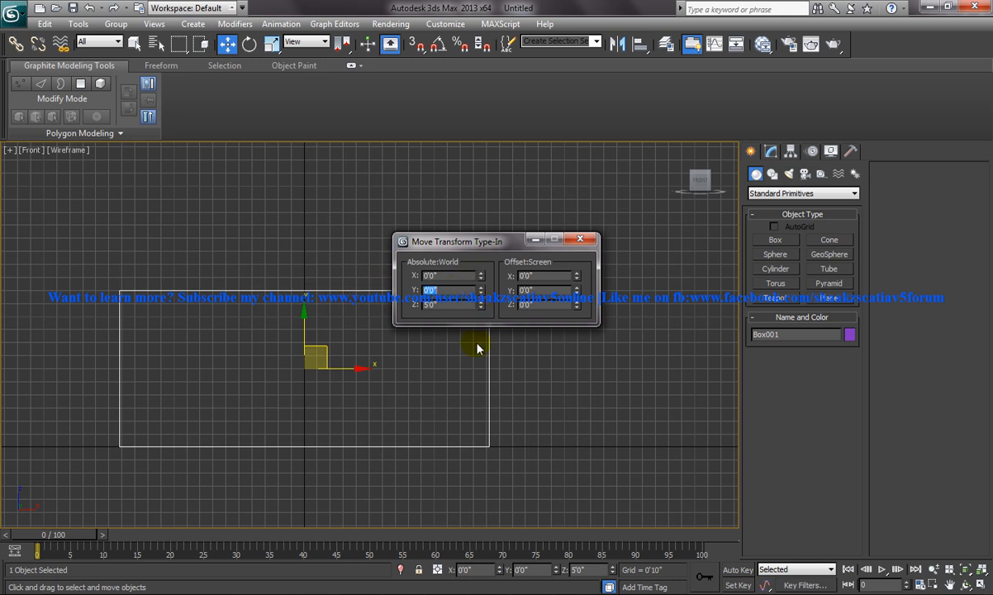
pyautogui.click(581, 239)
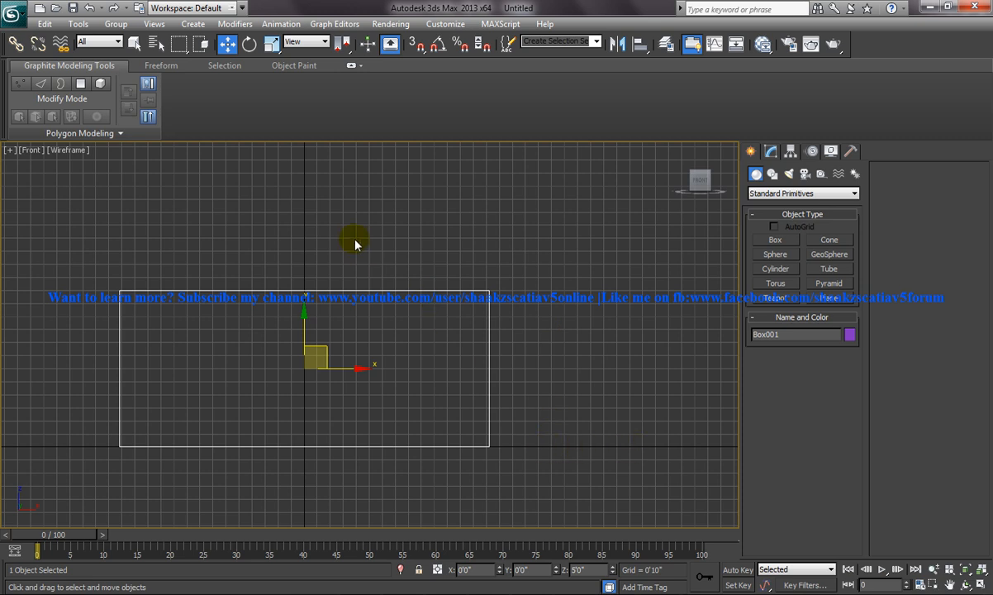
# - Set the wall box's height to 0'6"
pyautogui.moveTo(354, 239); pyautogui.dragTo(509, 238, button='middle')
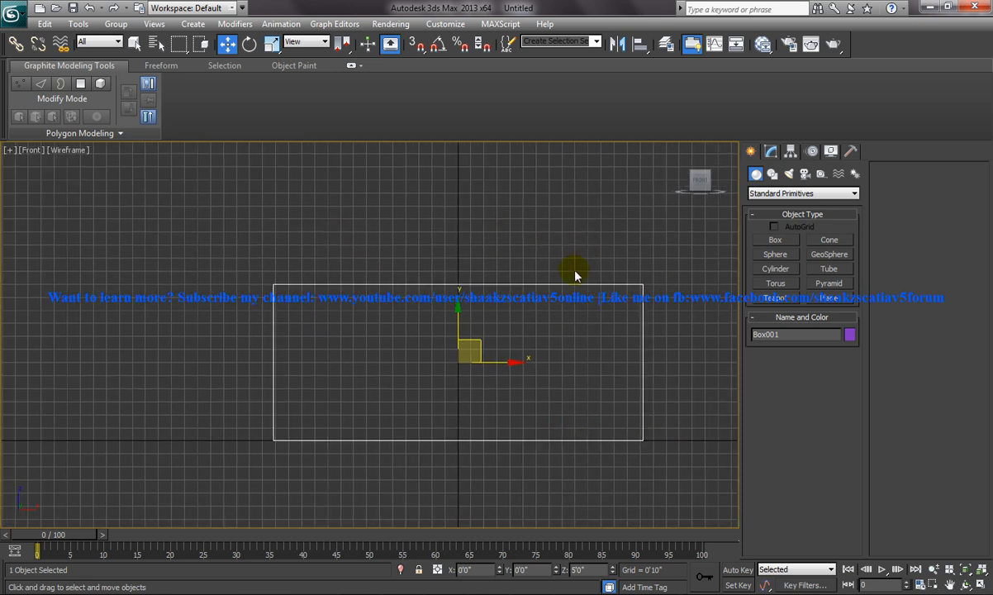
pyautogui.press('p')
pyautogui.keyDown('alt'); pyautogui.moveTo(587, 275); pyautogui.dragTo(523, 312, button='middle'); pyautogui.keyUp('alt')
pyautogui.press('f')
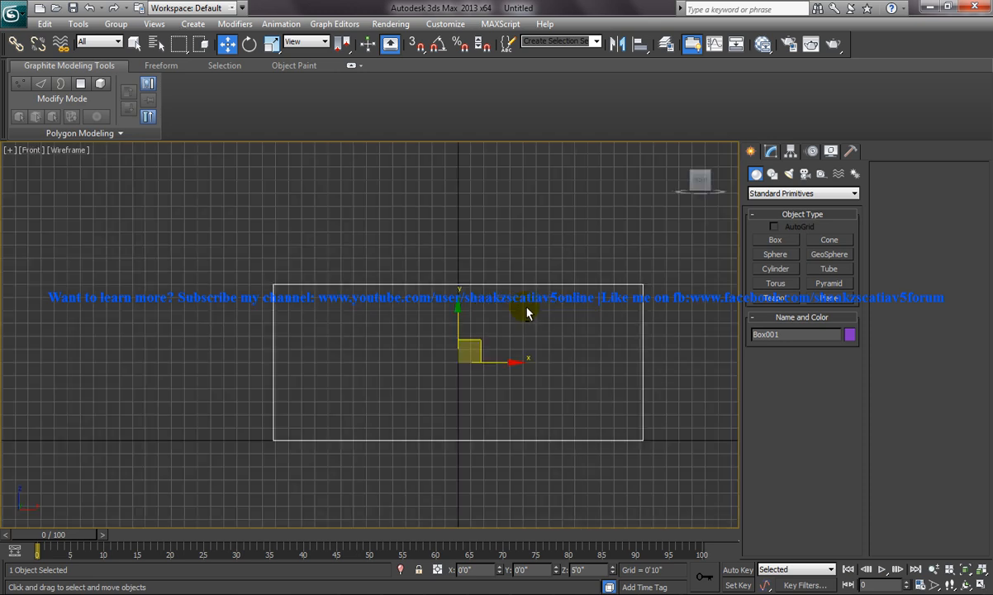
pyautogui.click(770, 152)
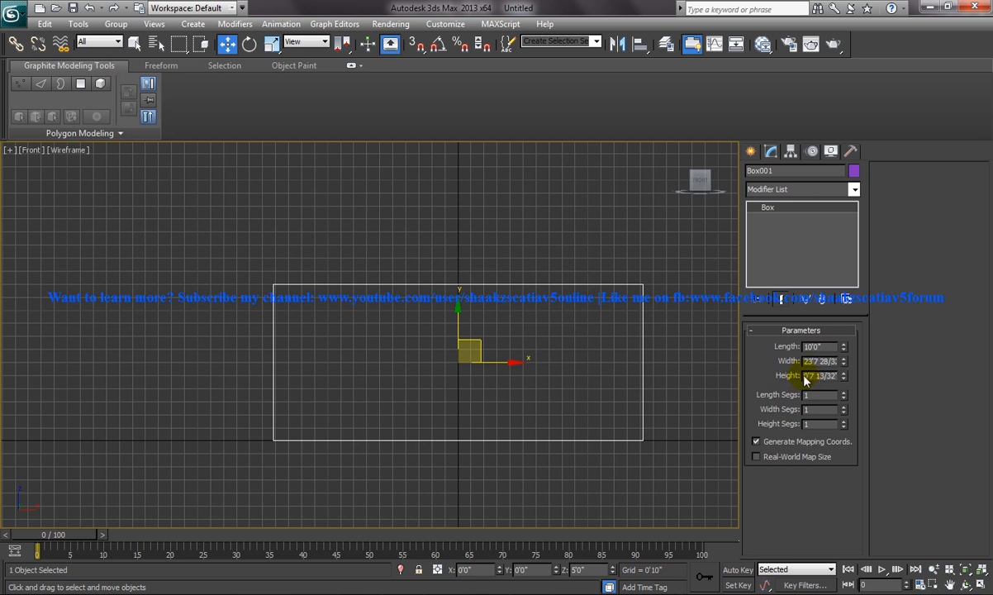
pyautogui.moveTo(868, 385); pyautogui.dragTo(933, 392)
pyautogui.write('0')
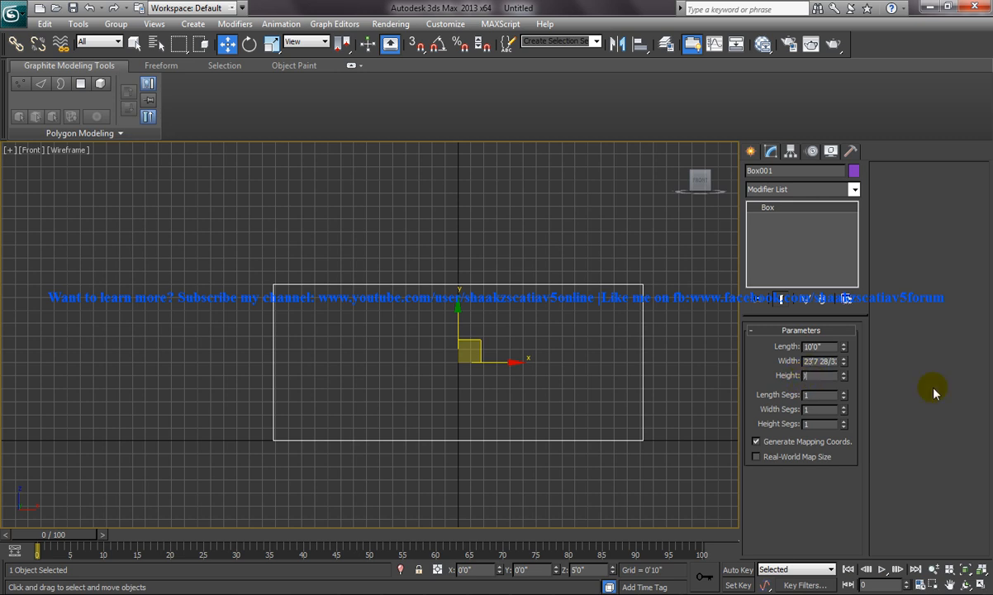
pyautogui.write('6')
pyautogui.press('BackSpace')
pyautogui.write('=')
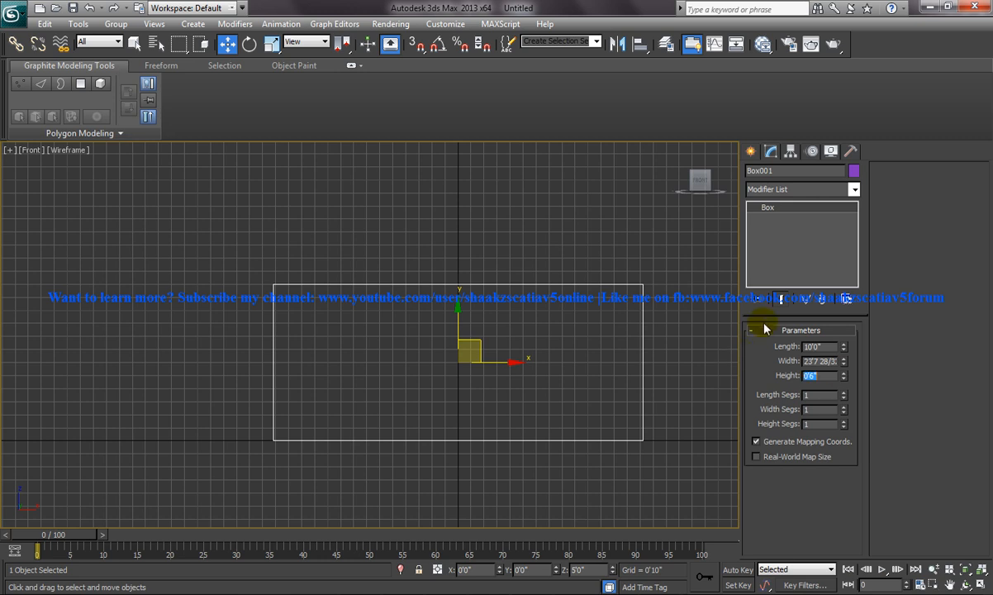
# - Draw a box about 7'9" long and 8'7" wide inside the wall outline, in the Front view, for the window opening
pyautogui.click(687, 289)
pyautogui.press('p')
pyautogui.keyDown('alt'); pyautogui.moveTo(614, 334); pyautogui.dragTo(552, 345, button='middle'); pyautogui.keyUp('alt')
pyautogui.press('f')
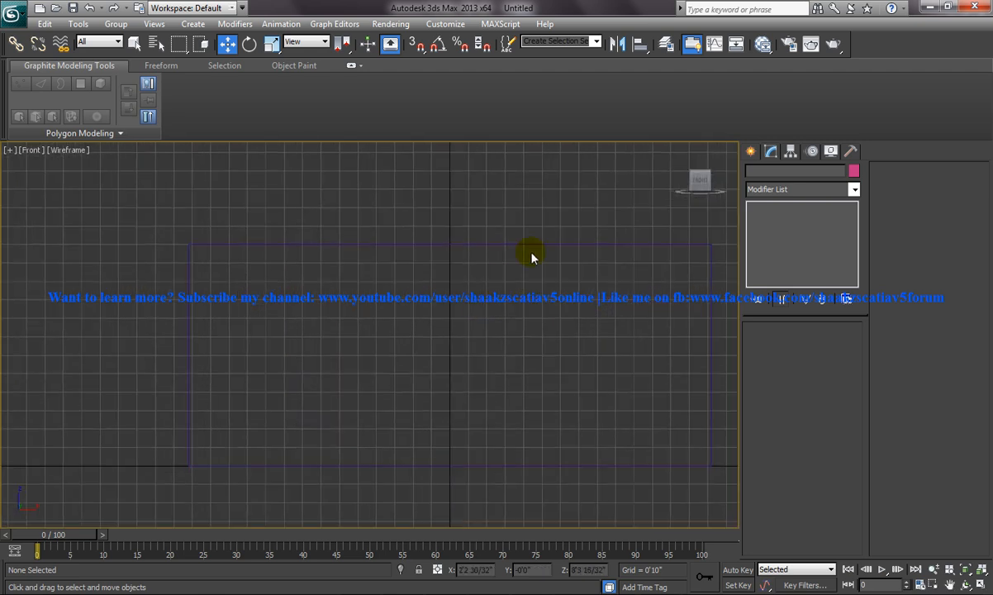
pyautogui.scroll(-2, 533, 231)
pyautogui.click(750, 151)
pyautogui.click(776, 240)
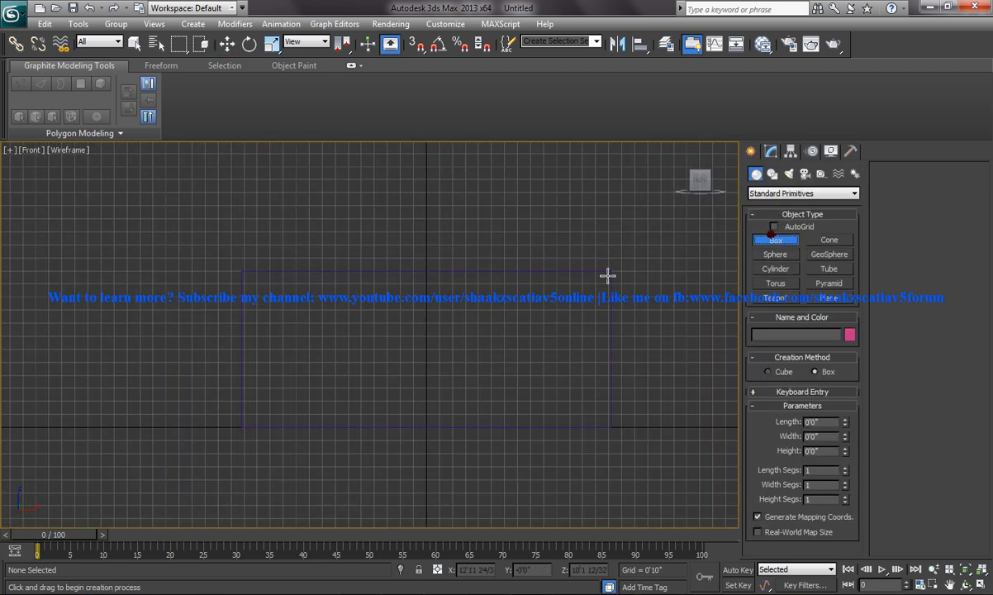
pyautogui.scroll(3, 392, 282)
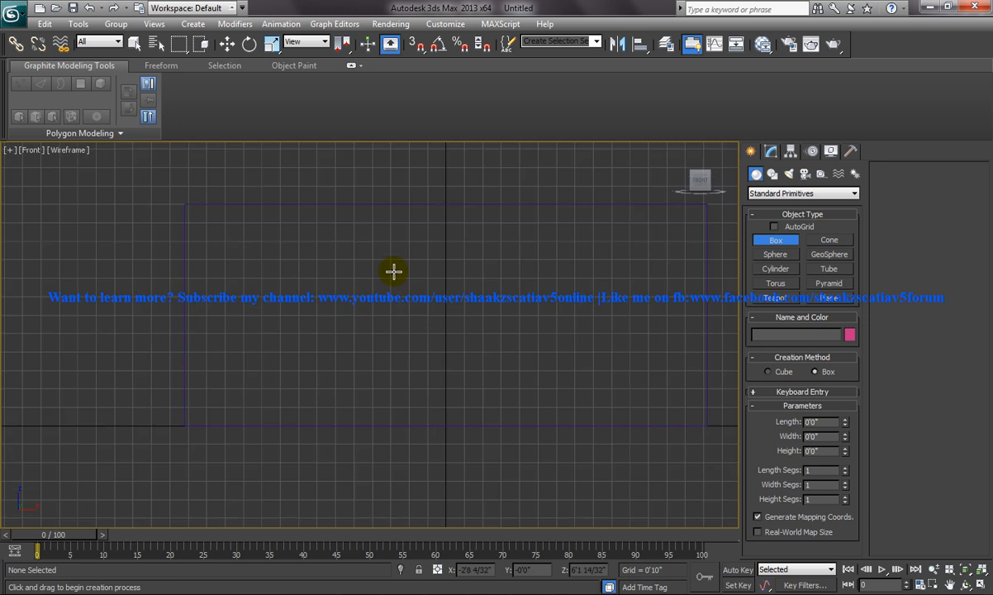
pyautogui.moveTo(375, 223); pyautogui.dragTo(566, 394)
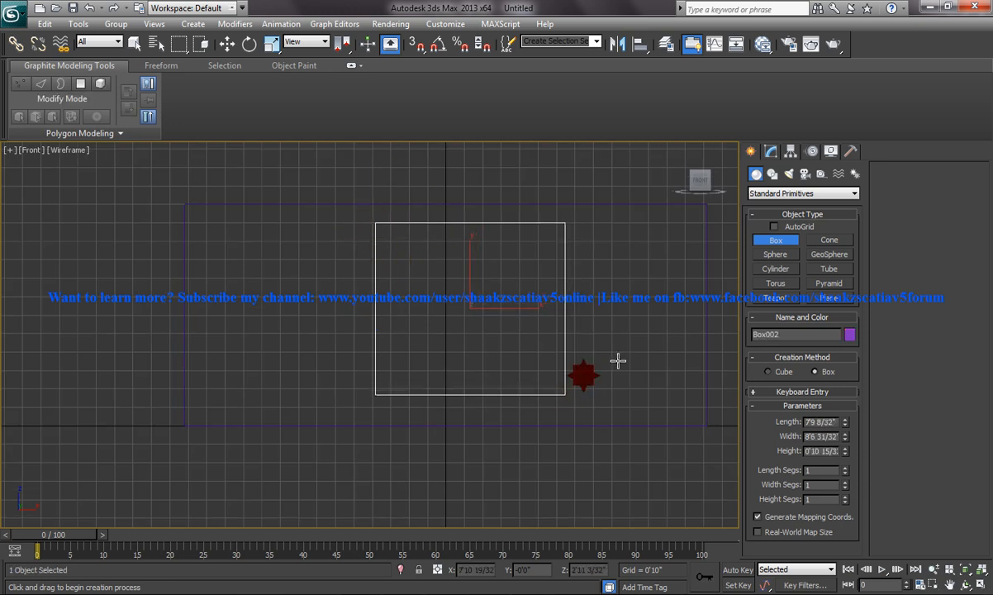
# - Increase the window box's height to about 2'2" and move it along Y so that it passes through the wall
pyautogui.press('p')
pyautogui.keyDown('alt'); pyautogui.moveTo(583, 329); pyautogui.dragTo(489, 374, button='middle'); pyautogui.keyUp('alt')
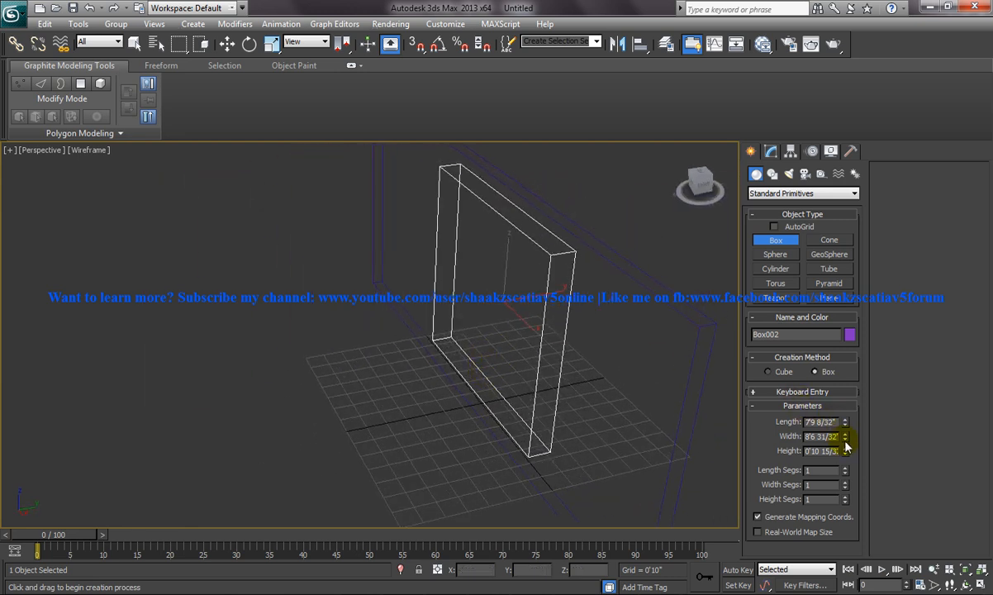
pyautogui.moveTo(845, 451); pyautogui.dragTo(847, 279)
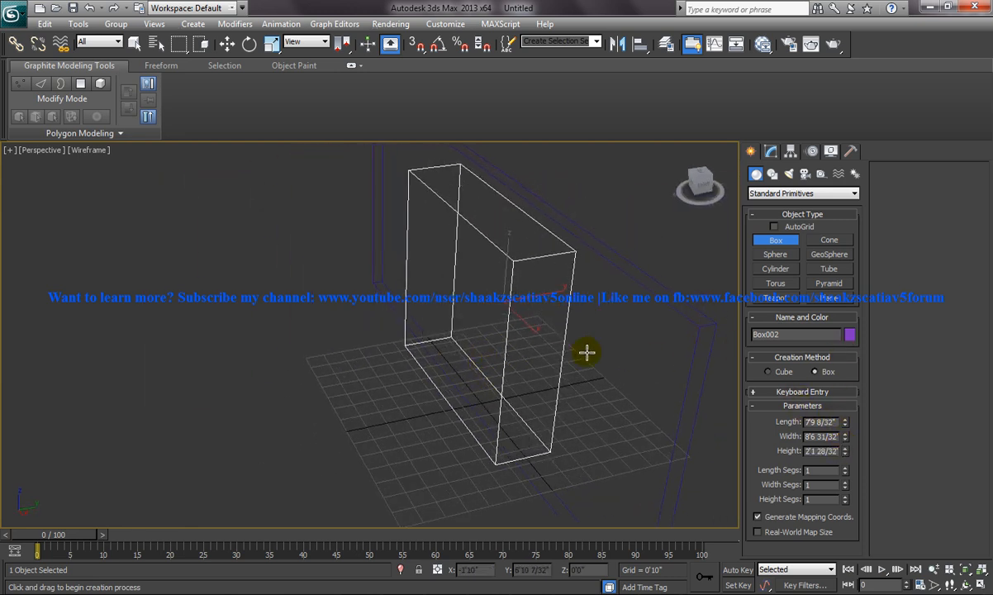
pyautogui.rightClick(541, 297)
pyautogui.moveTo(540, 297); pyautogui.dragTo(570, 283)
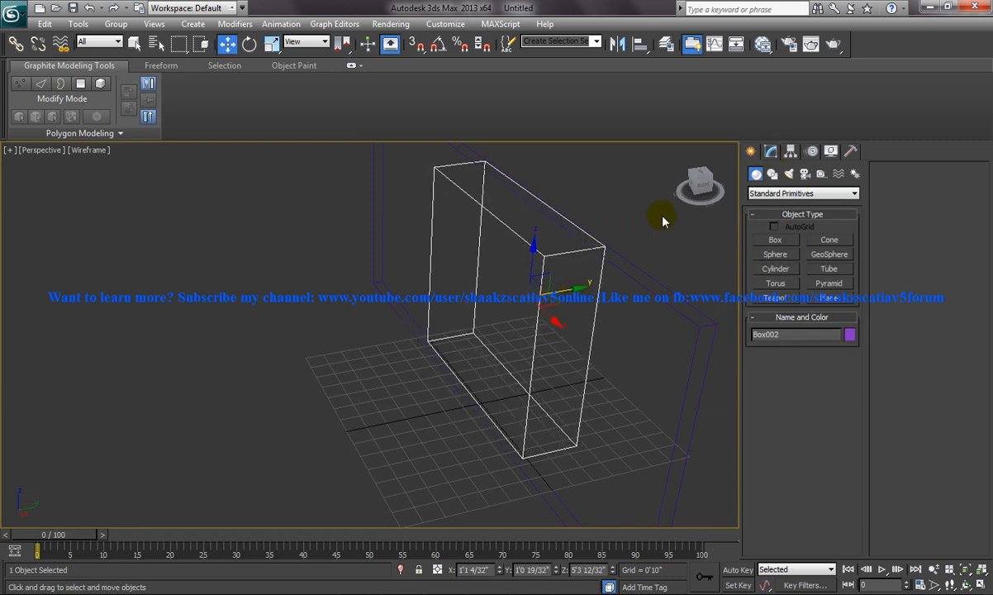
# - Subtract the window box from the wall with a ProBoolean compound object to cut the opening
pyautogui.click(649, 288)
pyautogui.click(771, 151)
pyautogui.click(750, 151)
pyautogui.click(803, 194)
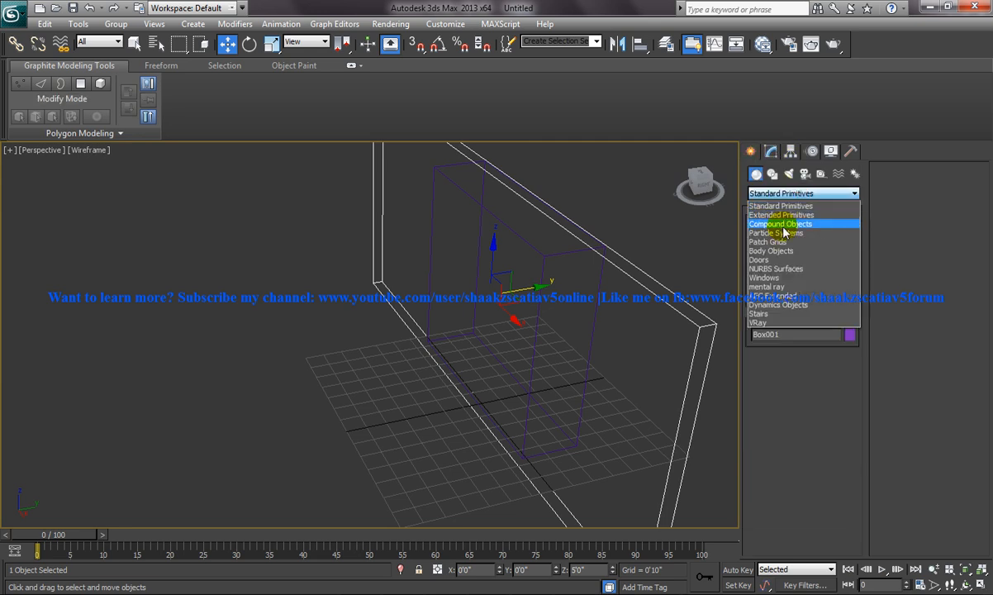
pyautogui.click(784, 229)
pyautogui.click(774, 312)
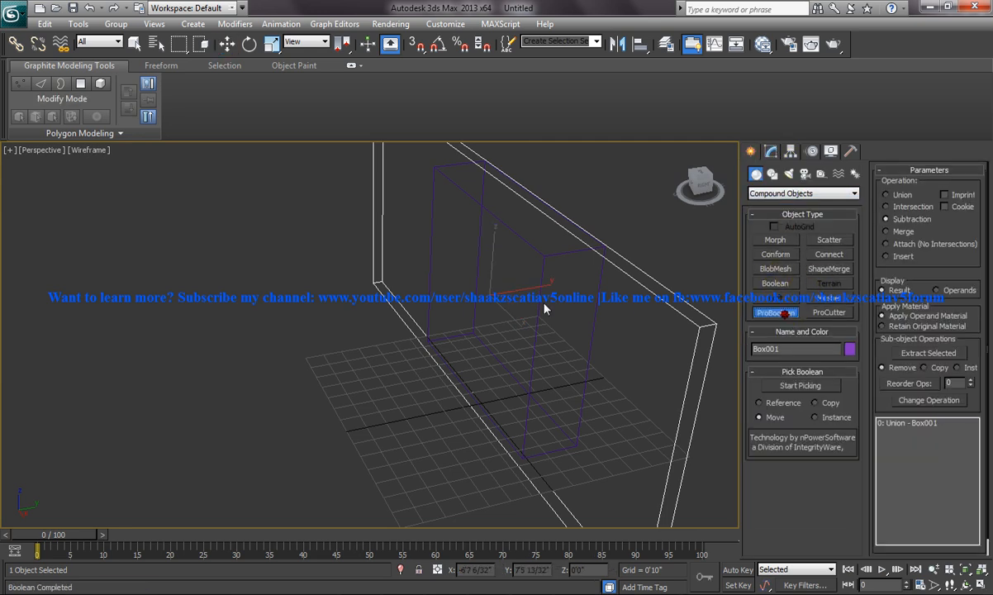
pyautogui.click(800, 385)
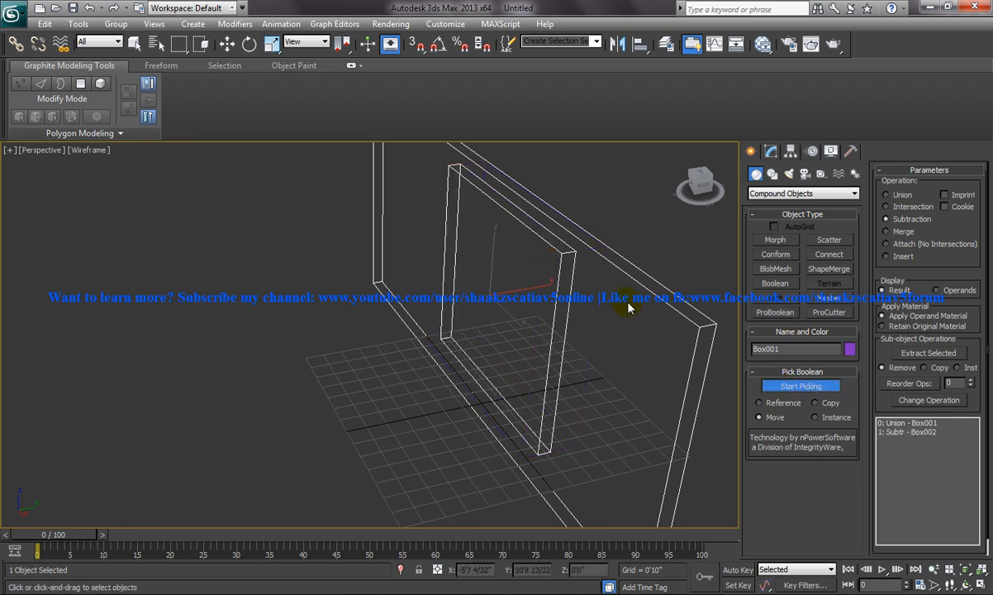
# - Display the wall shaded in the viewport and return to a close Front view of the window opening
pyautogui.press('F3')
pyautogui.keyDown('alt'); pyautogui.moveTo(515, 342); pyautogui.dragTo(580, 326, button='middle'); pyautogui.keyUp('alt')
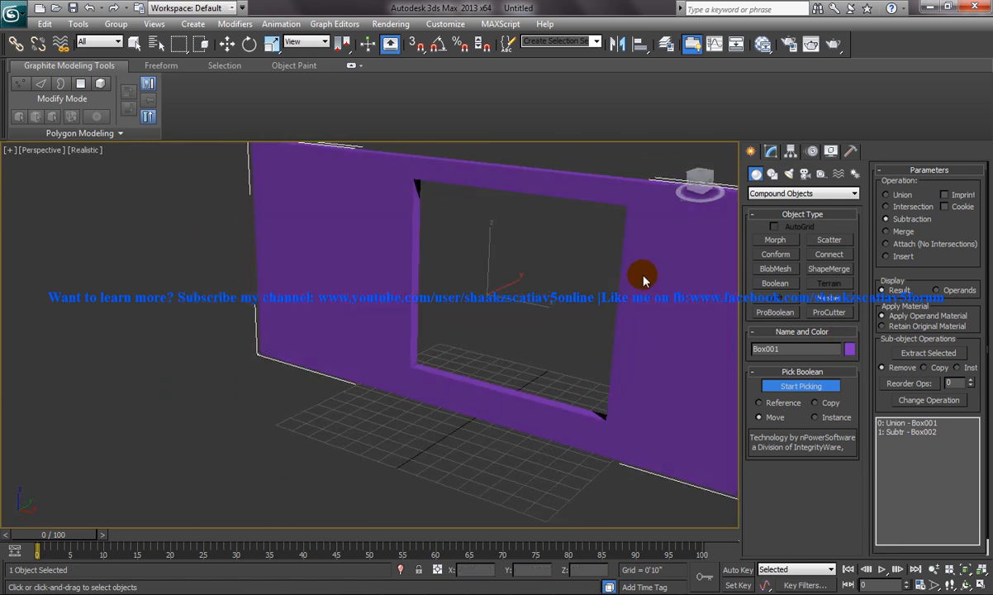
pyautogui.press('f')
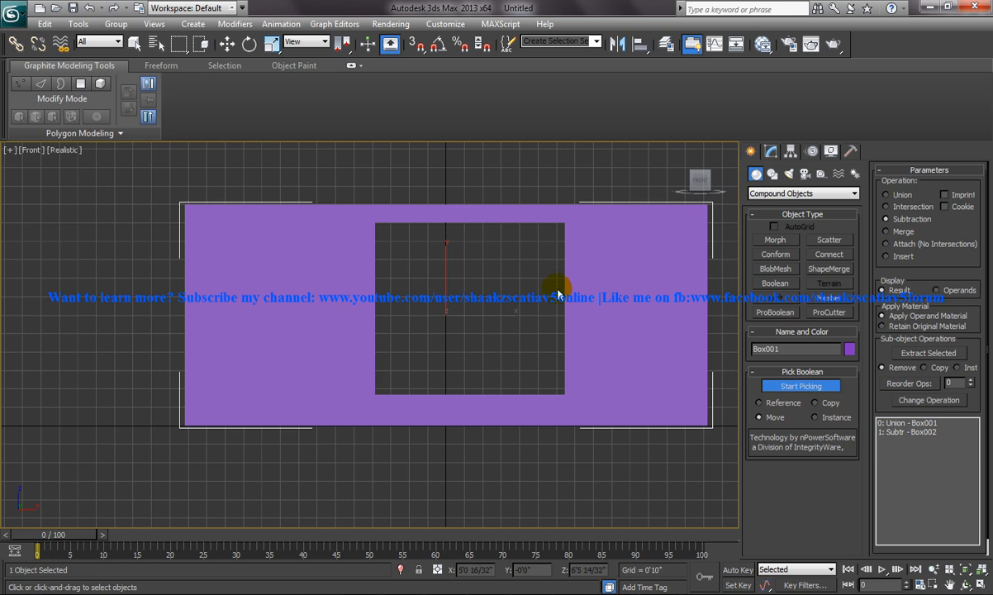
pyautogui.scroll(2, 557, 286)
pyautogui.moveTo(576, 288); pyautogui.dragTo(503, 299, button='middle')
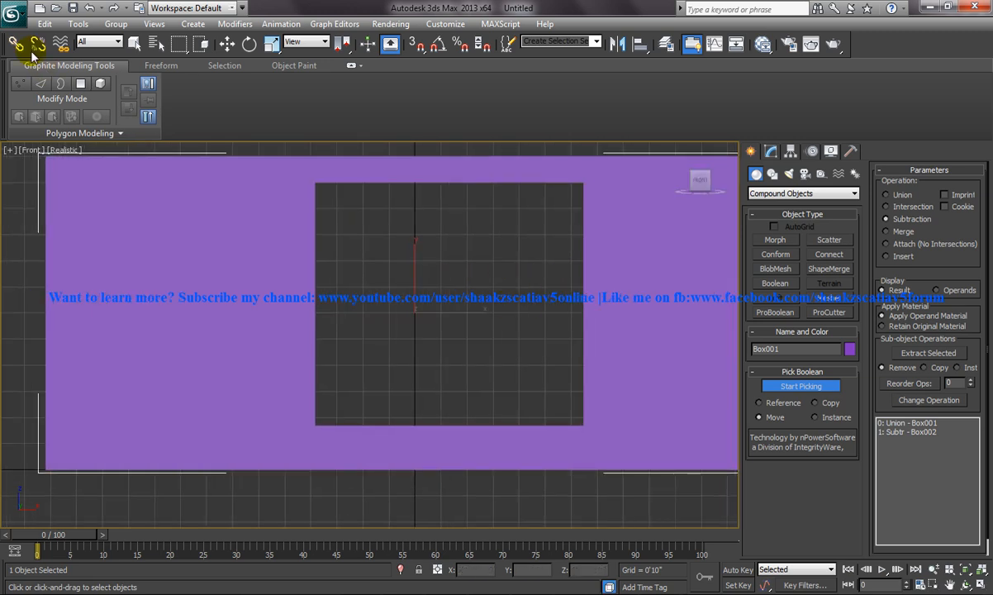
# - Export the wall with its opening as an OBJ file named wall 2 in the marvelous designer folder
pyautogui.click(23, 18)
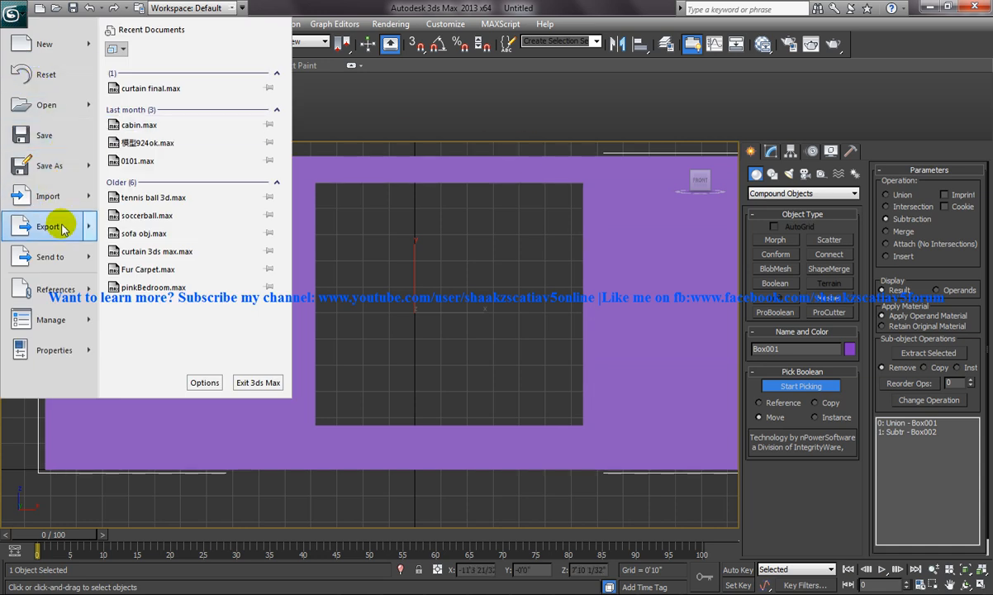
pyautogui.moveTo(62, 229)
pyautogui.click(169, 105)
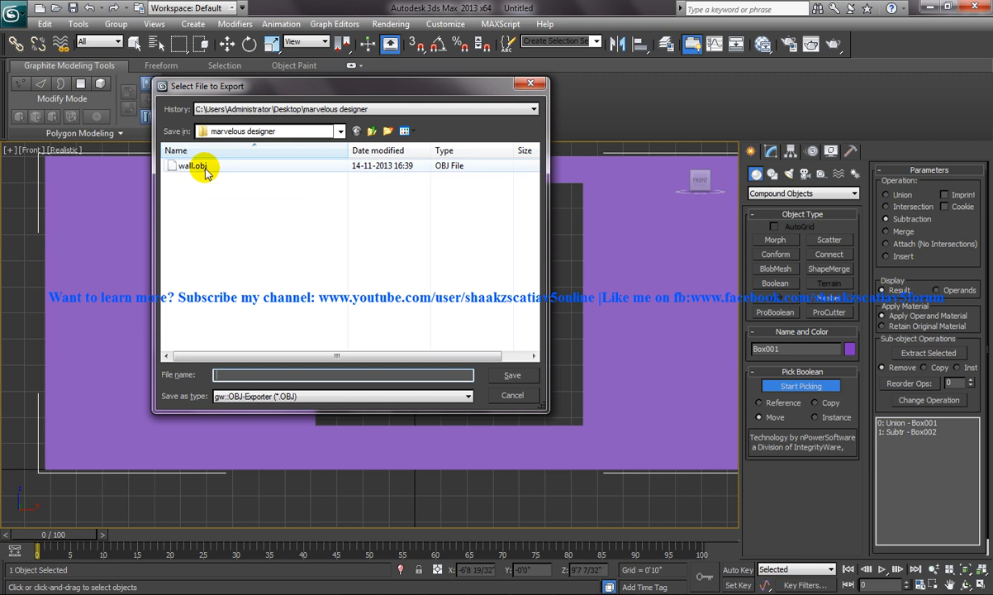
pyautogui.write('wall')
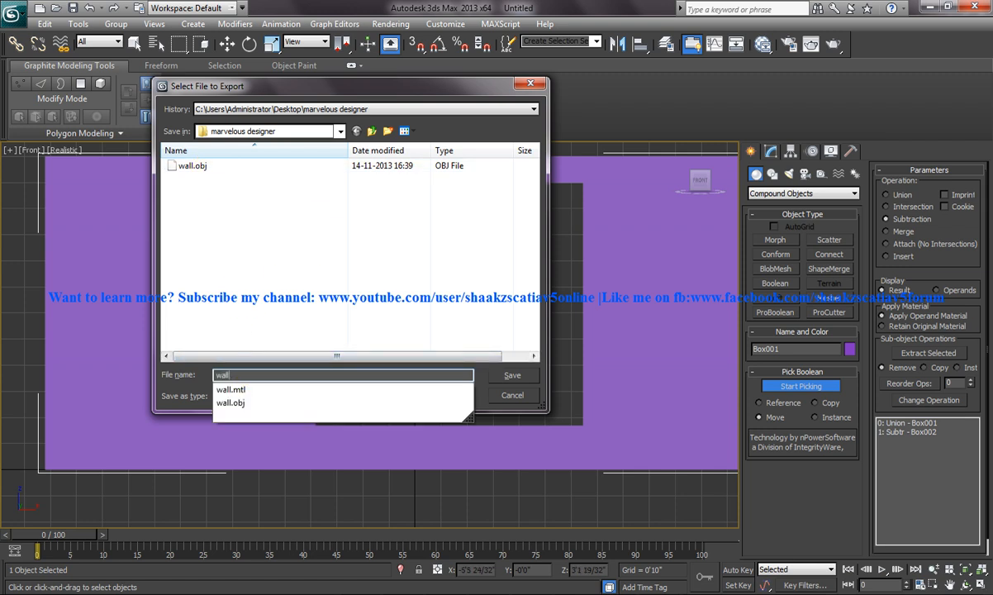
pyautogui.write(' 2')
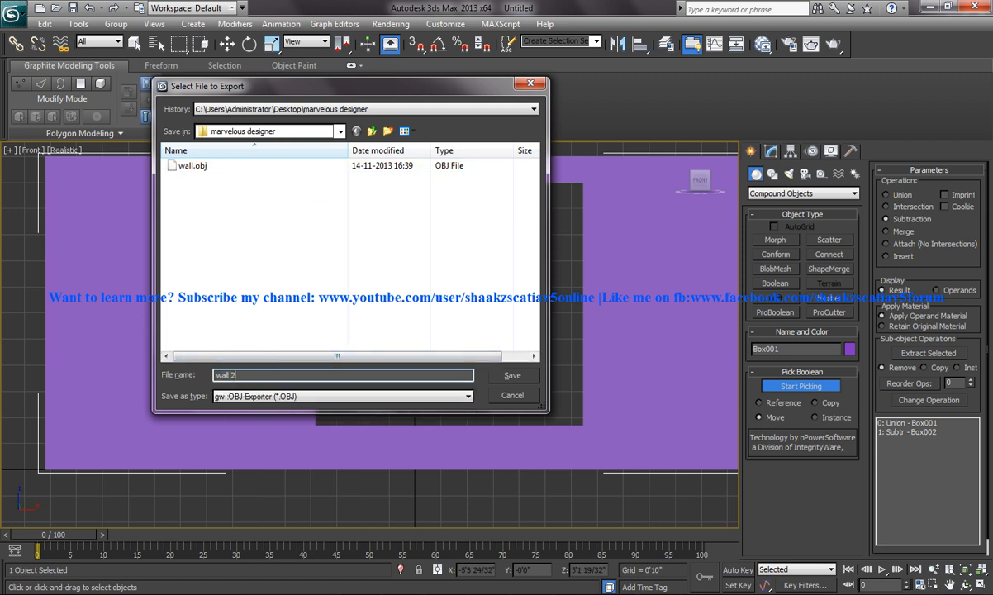
pyautogui.press('Return')
pyautogui.click(418, 411)
pyautogui.click(643, 416)
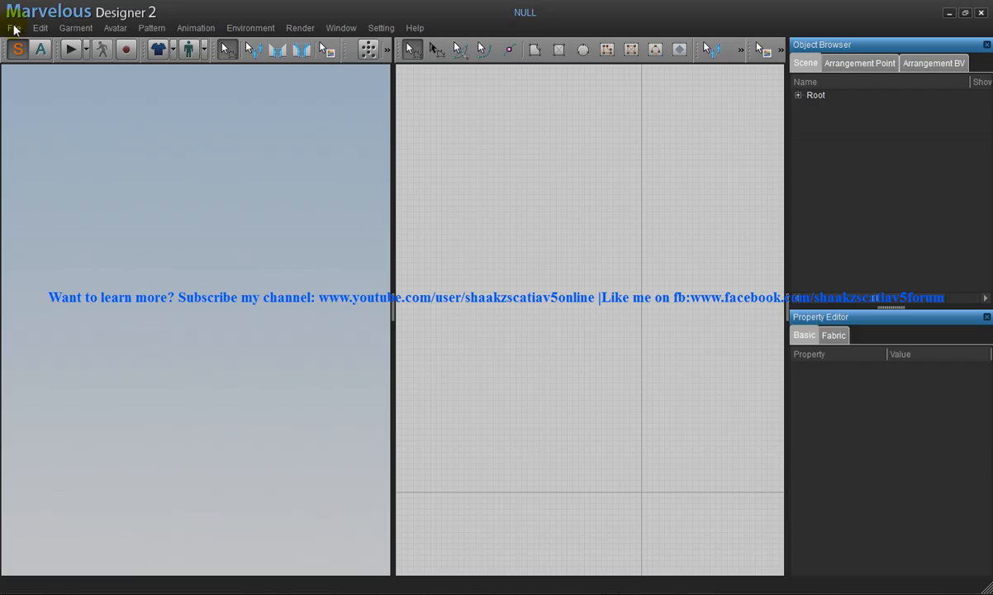
# - Switch to Marvelous Designer and import wall 2.obj as an avatar, with inches as the file unit
pyautogui.click(15, 29)
pyautogui.moveTo(59, 94)
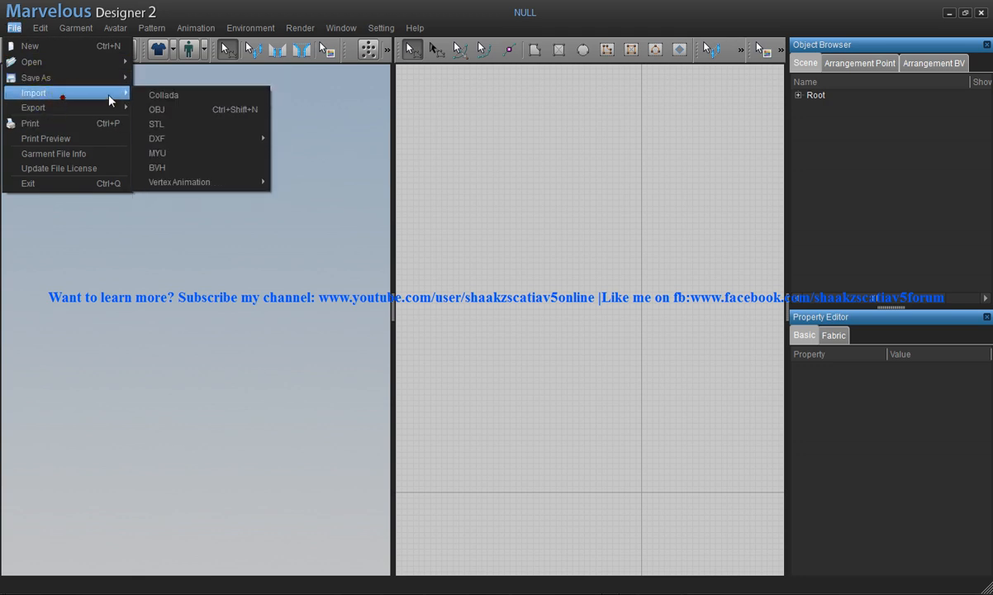
pyautogui.click(159, 109)
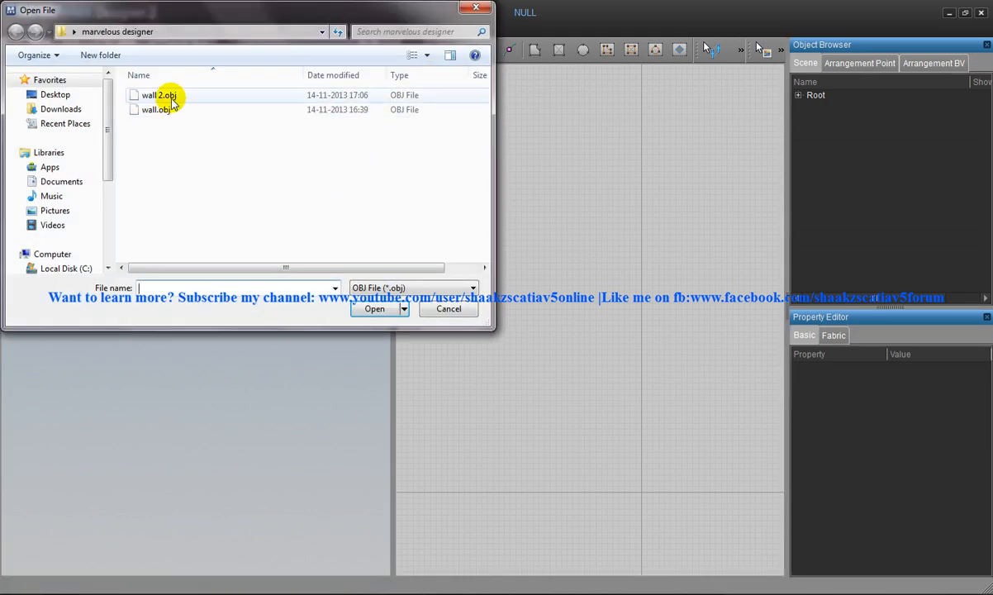
pyautogui.doubleClick(169, 112)
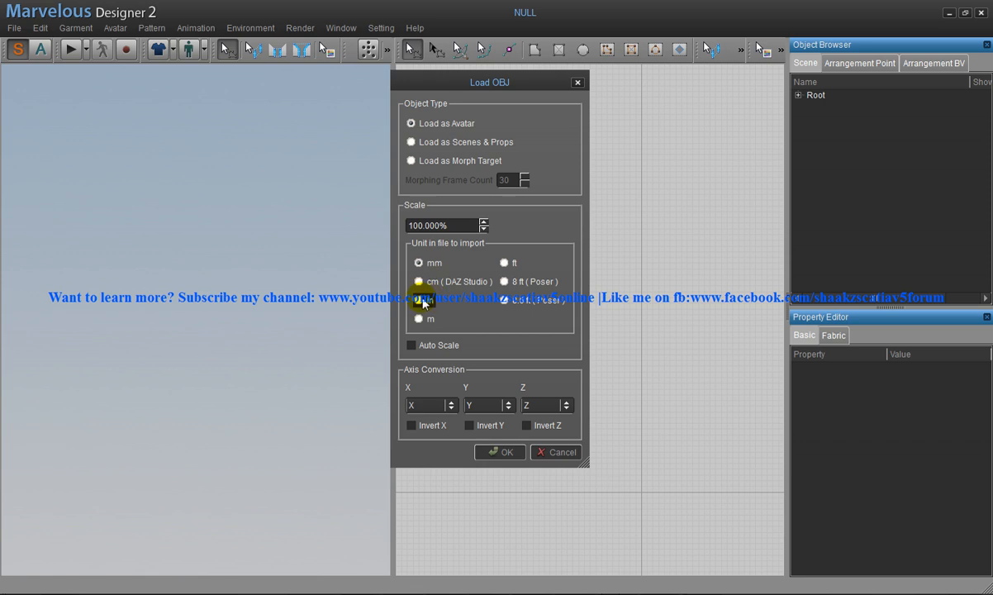
pyautogui.click(504, 452)
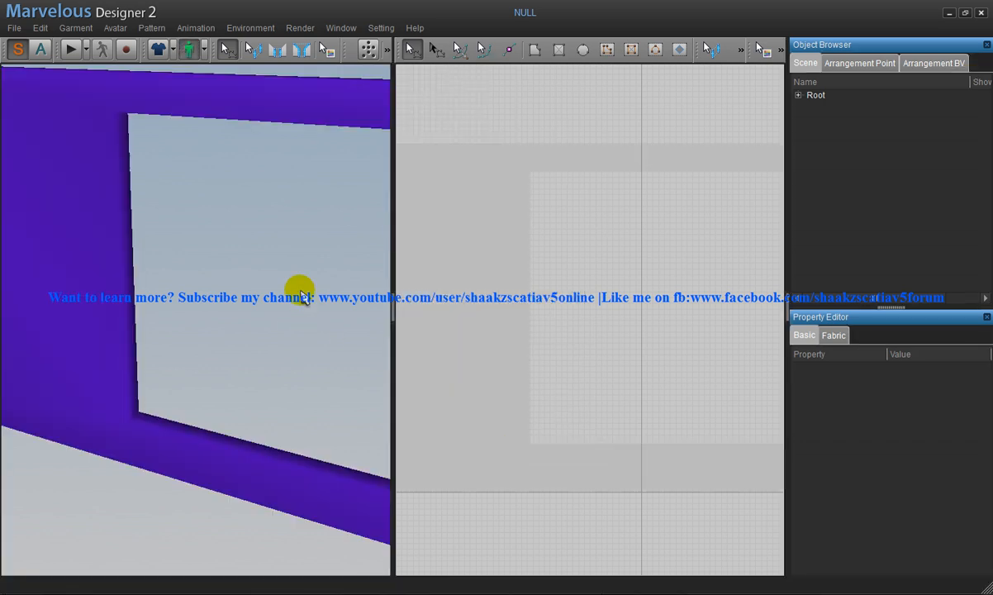
# - Draw a tall rectangular curtain pattern over the window, with a perimeter of about 10883 mm, and set its particle distance to 60
pyautogui.scroll(-5, 248, 322)
pyautogui.scroll(-6, 254, 315)
pyautogui.moveTo(262, 291); pyautogui.dragTo(231, 310, button='middle')
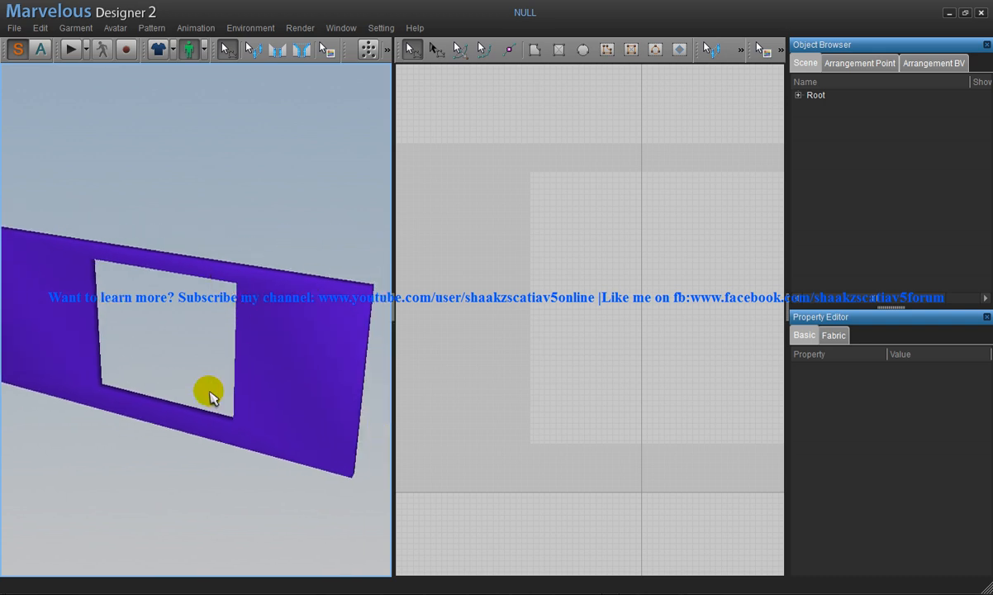
pyautogui.scroll(-3, 577, 260)
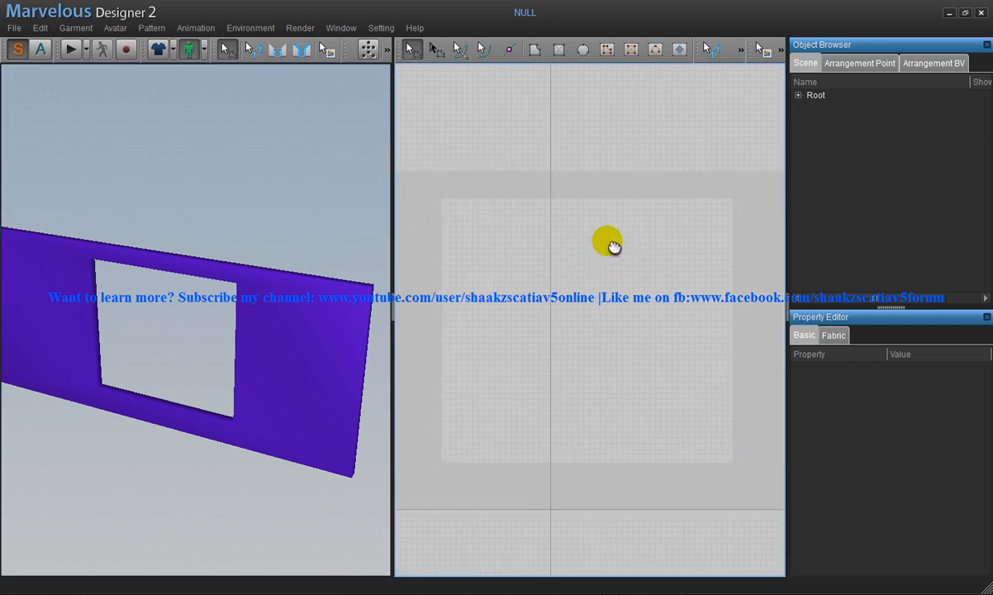
pyautogui.scroll(1, 579, 268)
pyautogui.moveTo(578, 268); pyautogui.dragTo(625, 214, button='middle')
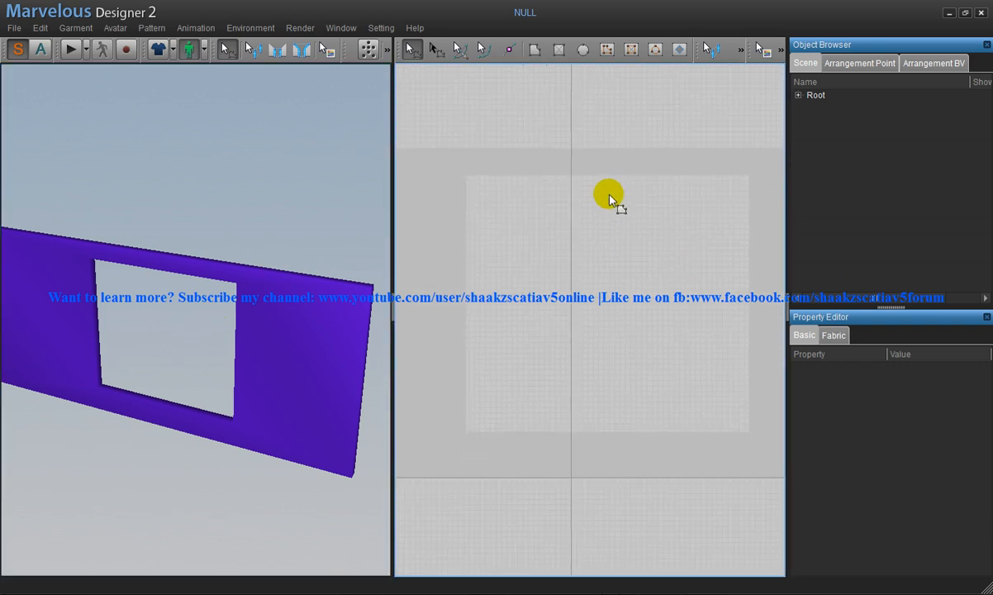
pyautogui.click(559, 49)
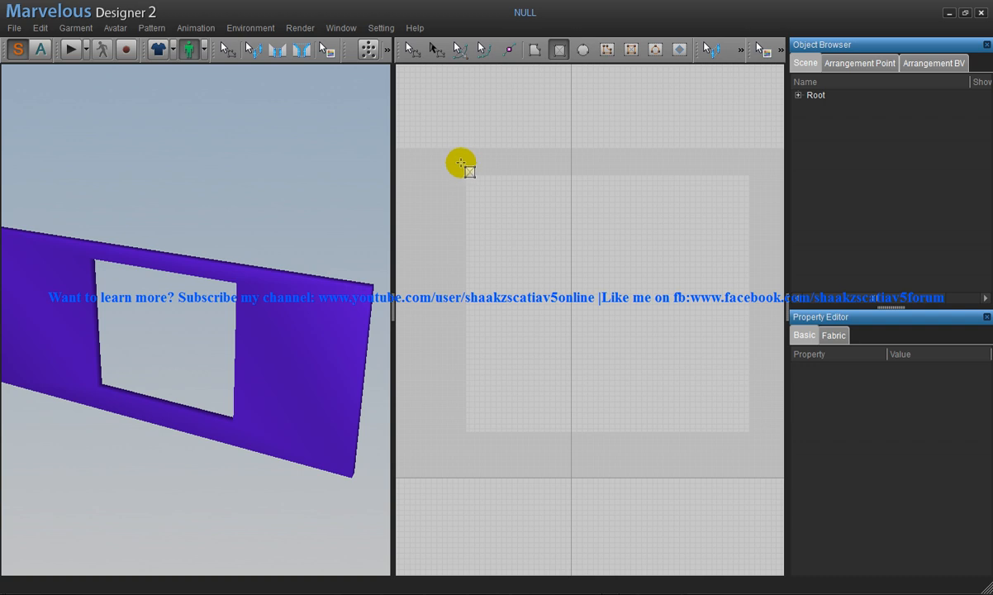
pyautogui.moveTo(455, 162); pyautogui.dragTo(702, 499)
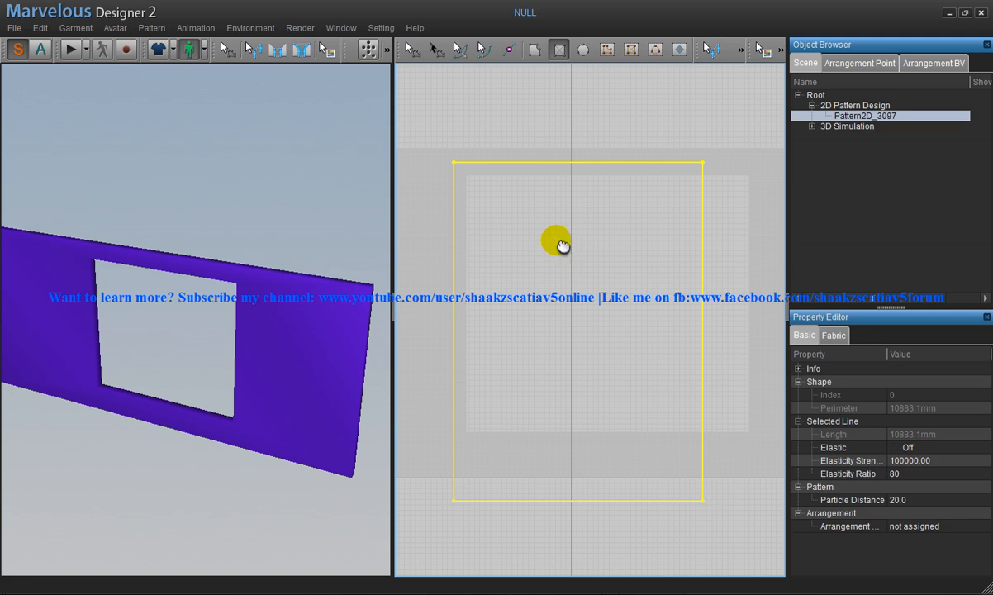
pyautogui.moveTo(556, 240); pyautogui.dragTo(554, 278, button='right')
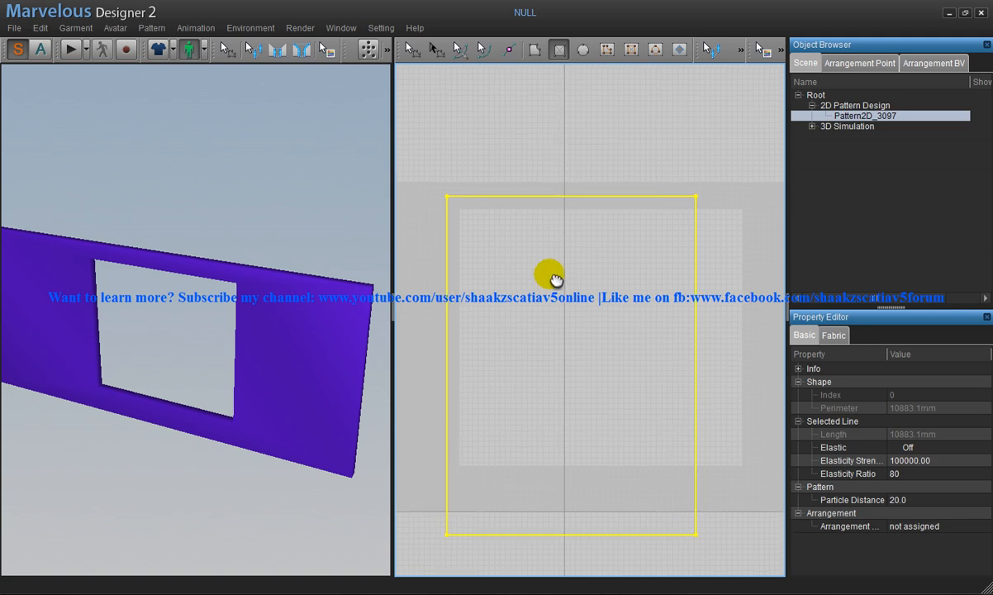
pyautogui.doubleClick(897, 499)
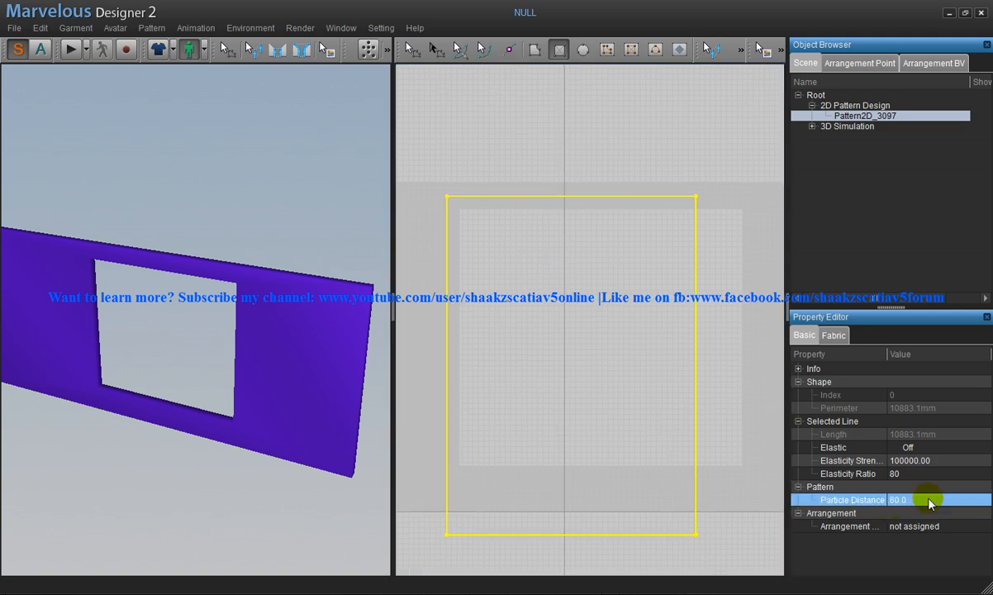
# - Draw a thin rectangular strip pattern just above the curtain, with a perimeter of about 4849 mm, and set its particle distance to 60
pyautogui.click(560, 50)
pyautogui.scroll(1, 570, 202)
pyautogui.moveTo(574, 194)
pyautogui.mouseDown(button='middle')
pyautogui.moveTo(567, 243)
pyautogui.moveTo(579, 214)
pyautogui.mouseUp(button='middle')
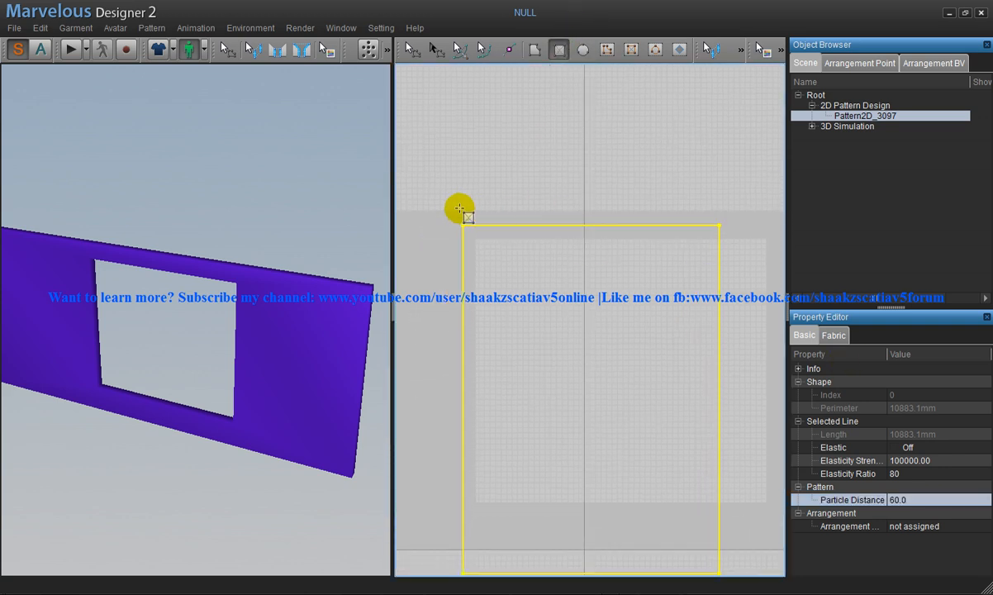
pyautogui.moveTo(495, 214); pyautogui.dragTo(719, 218)
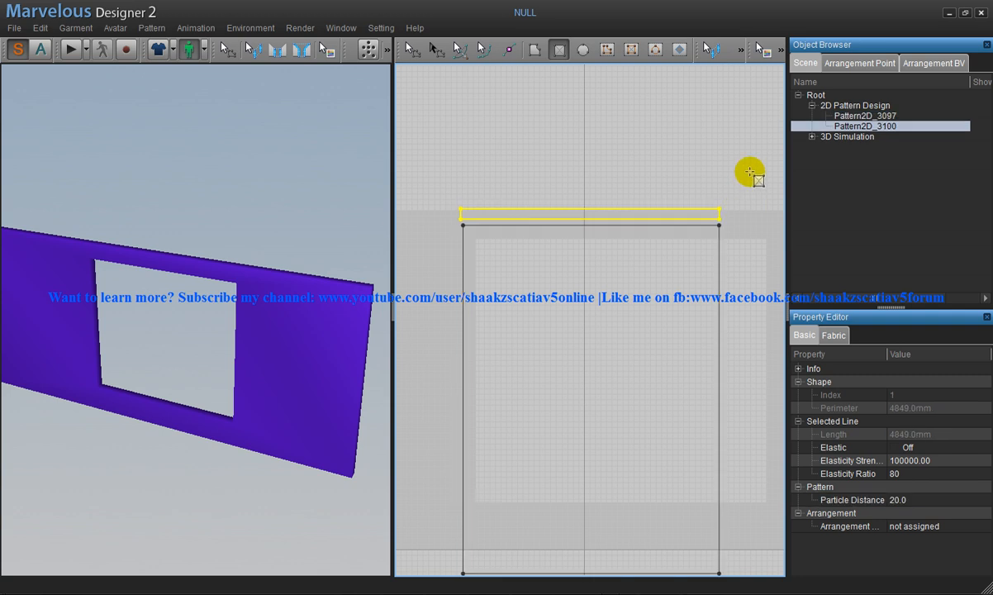
pyautogui.click(915, 500)
pyautogui.write('6')
pyautogui.press('Return')
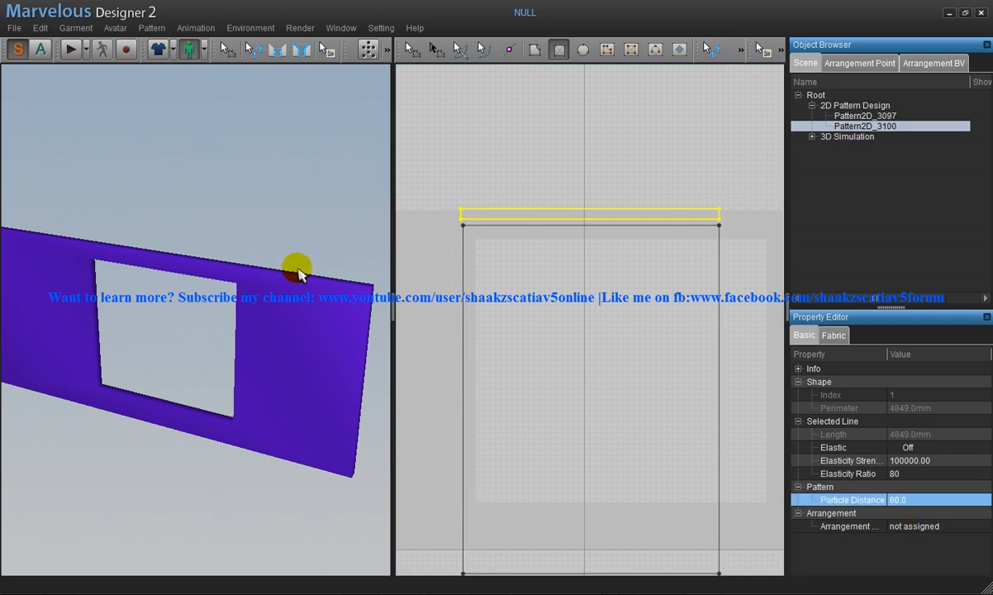
# - Synchronize the curtain and strip patterns into the 3D scene in front of the wall
pyautogui.click(389, 50)
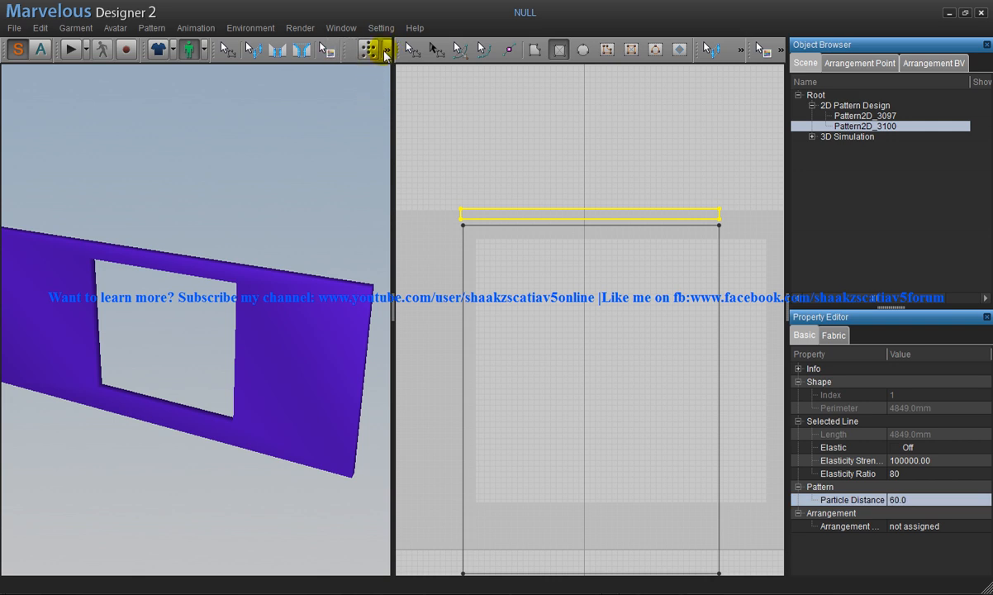
pyautogui.click(369, 76)
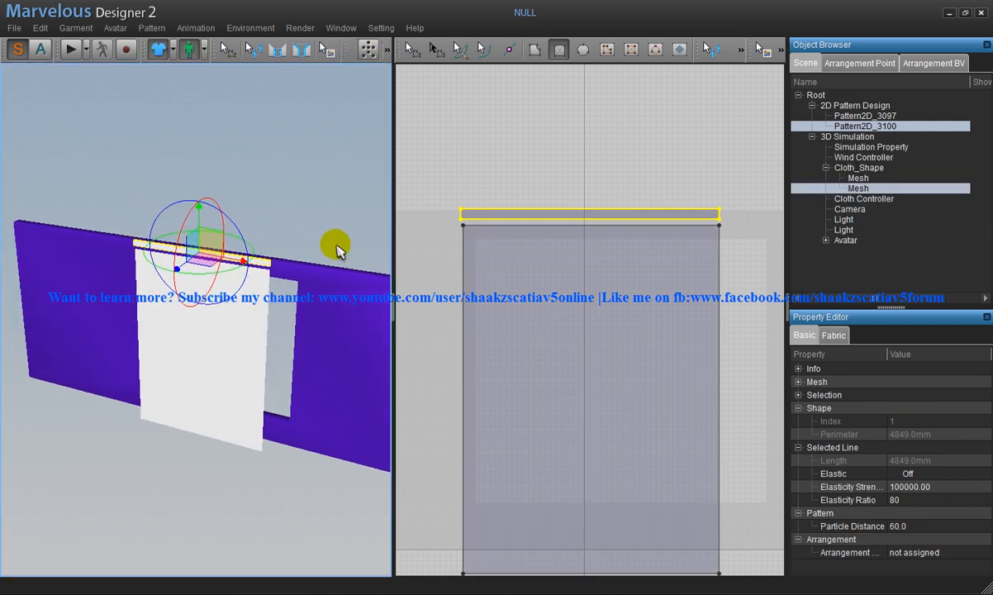
pyautogui.scroll(1, 337, 248)
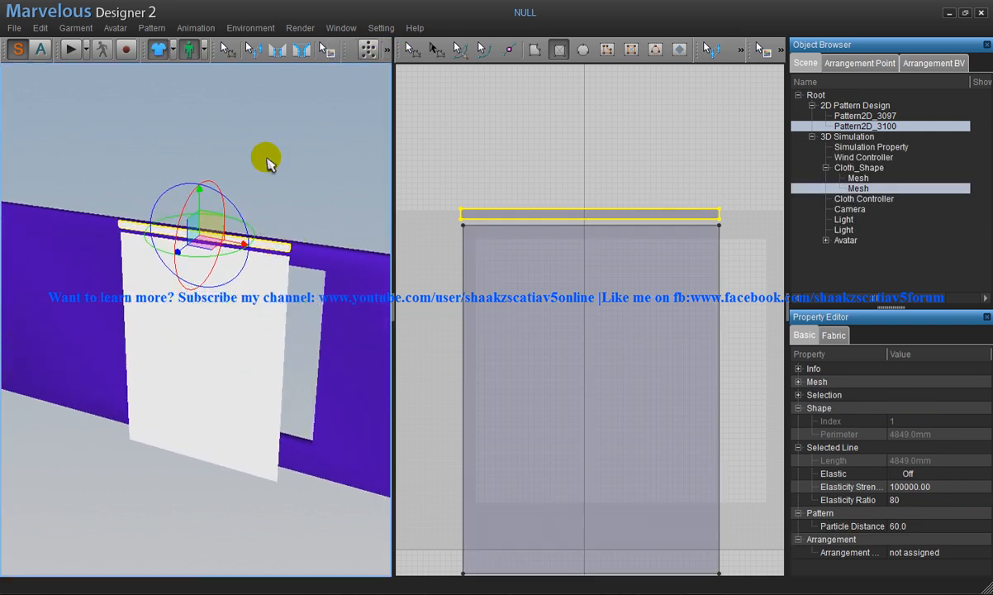
# - Freeze the thin strip pattern above the curtain so that it holds its place during simulation
pyautogui.click(411, 53)
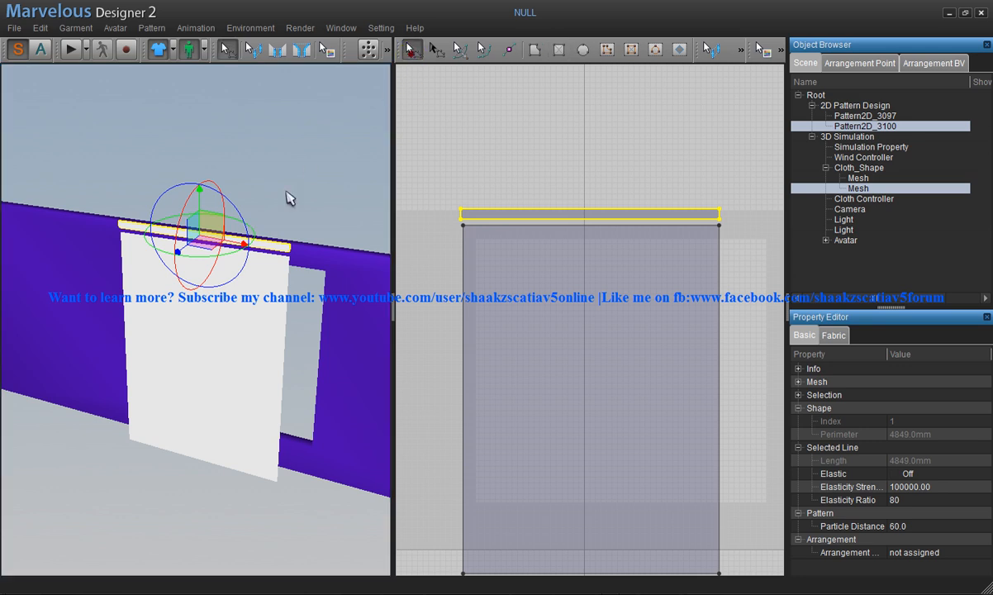
pyautogui.rightClick(275, 249)
pyautogui.moveTo(349, 362)
pyautogui.click(482, 364)
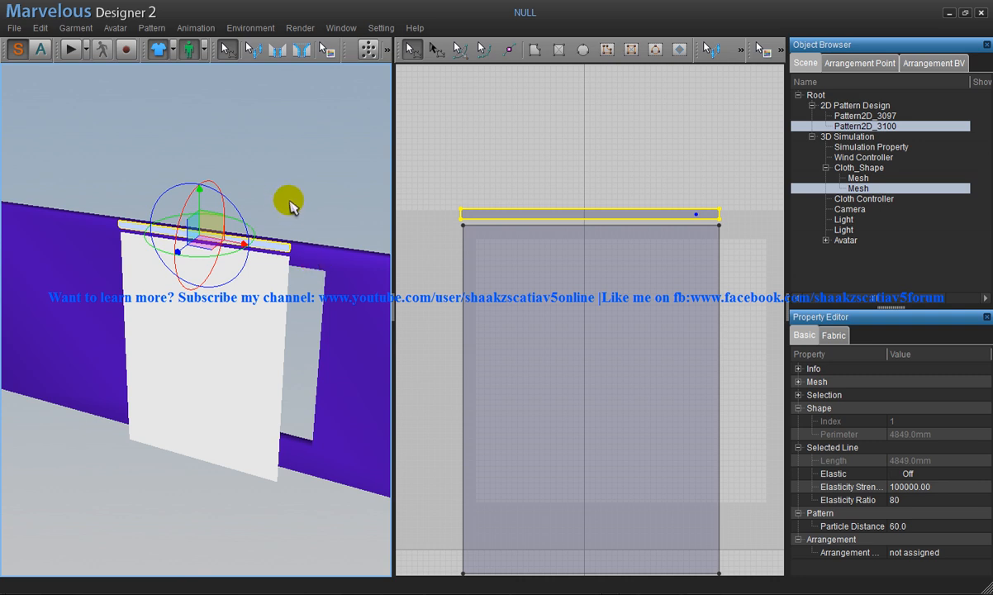
# - Sew the strip's lower edge to the curtain's top edge with Segment Sewing
pyautogui.moveTo(259, 199); pyautogui.dragTo(235, 239, button='middle')
pyautogui.scroll(3, 306, 214)
pyautogui.scroll(1, 237, 239)
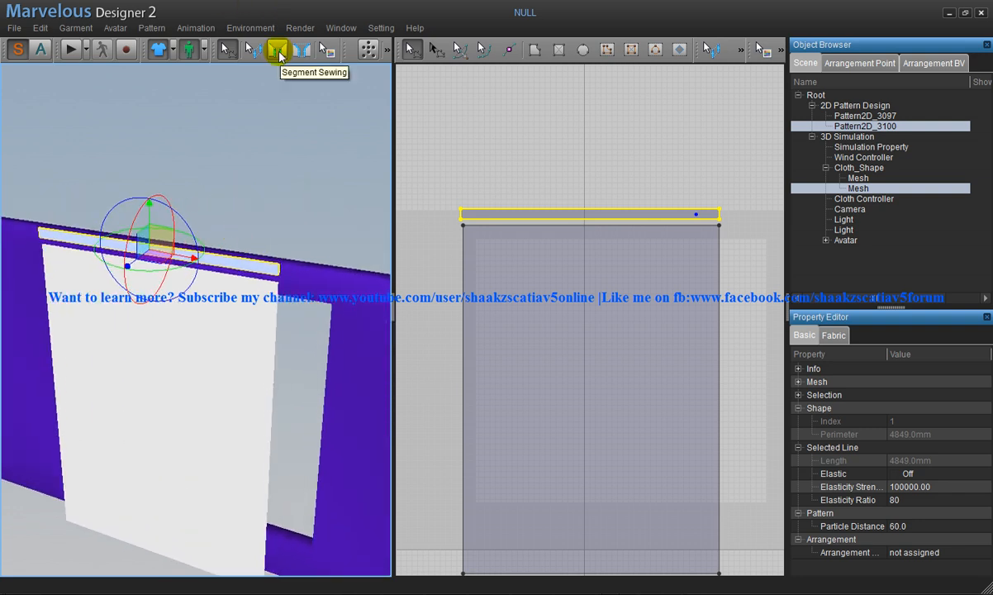
pyautogui.click(279, 51)
pyautogui.click(239, 270)
pyautogui.click(235, 269)
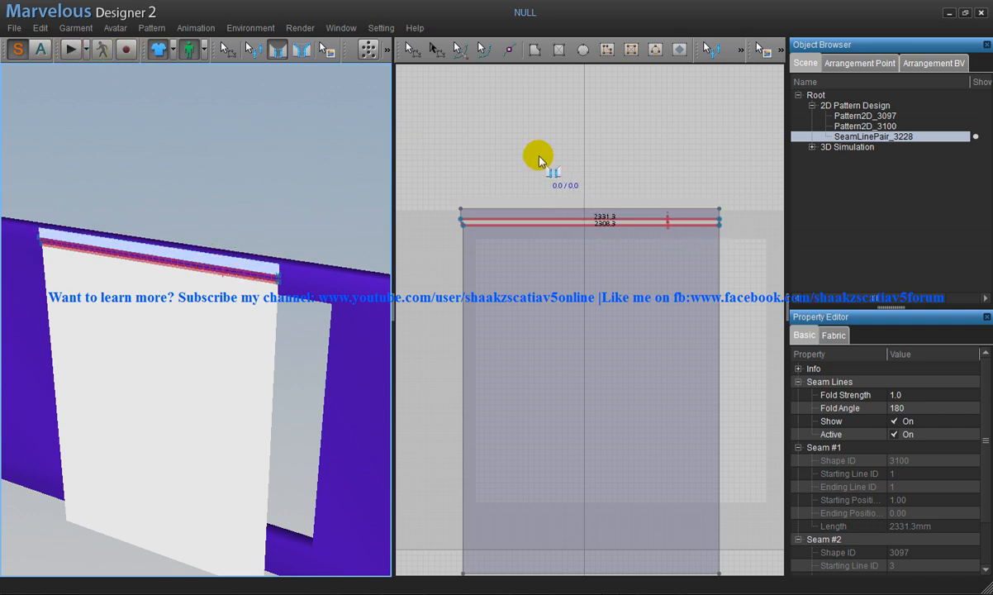
# - Assign the D_Cotton_CLO_v2 fabric preset to the large curtain pattern
pyautogui.click(411, 50)
pyautogui.click(262, 350)
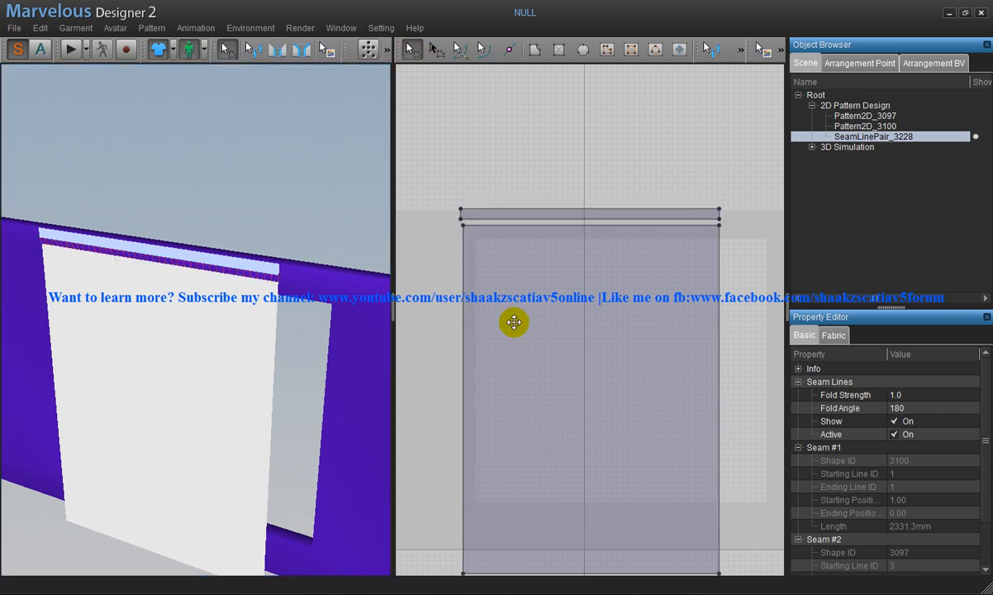
pyautogui.click(834, 335)
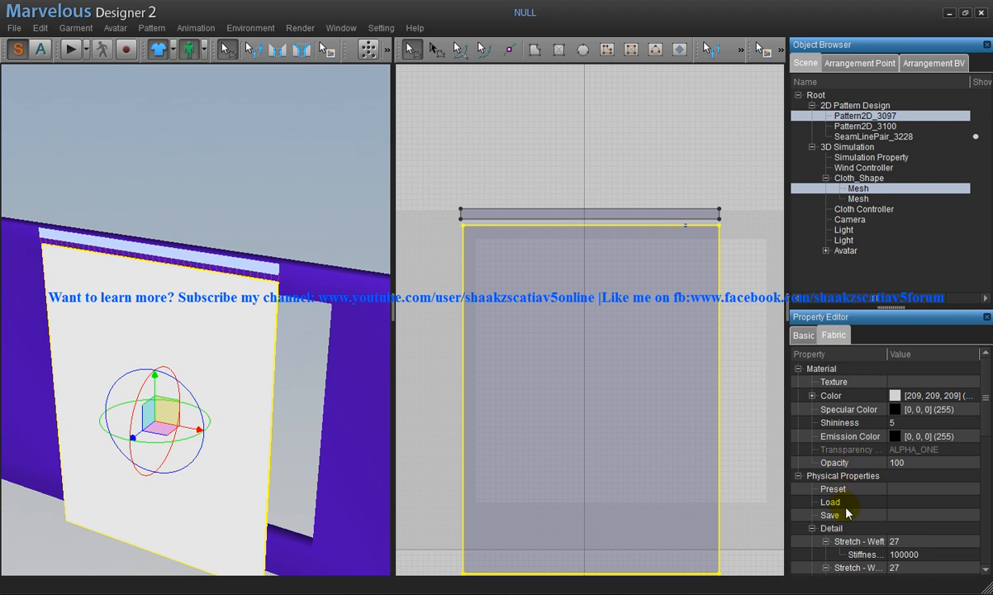
pyautogui.click(900, 489)
pyautogui.click(923, 491)
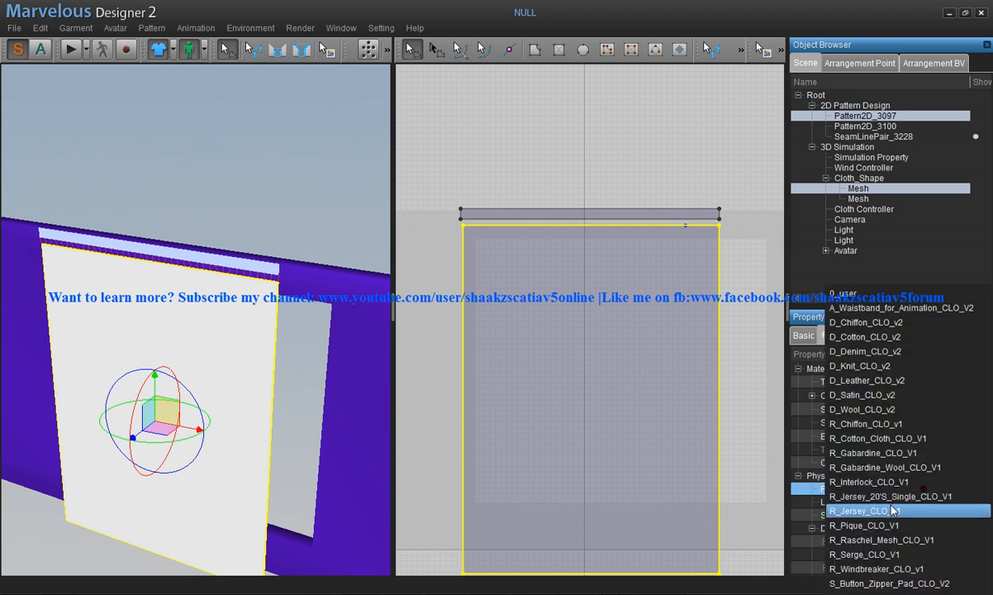
pyautogui.click(851, 348)
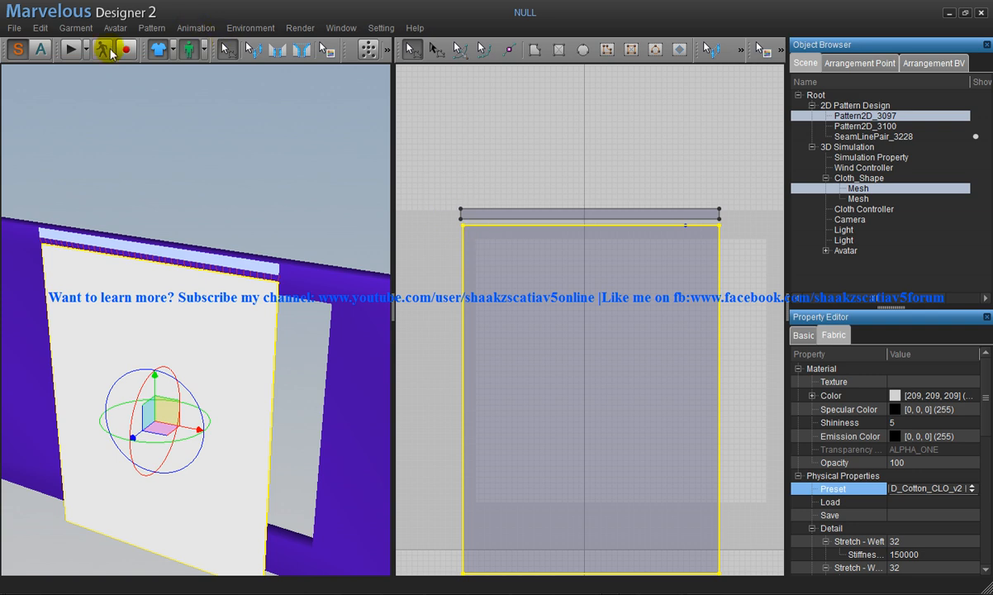
# - Test the curtain's drape by simulating and tugging the cloth, and reset the 3D arrangement of all patterns
pyautogui.click(70, 49)
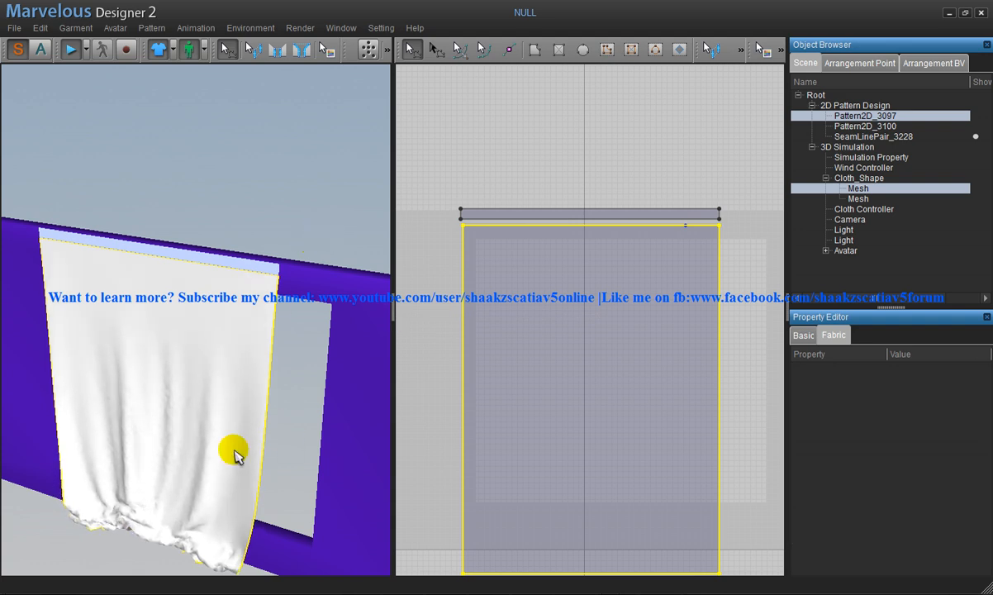
pyautogui.moveTo(211, 438); pyautogui.dragTo(199, 388)
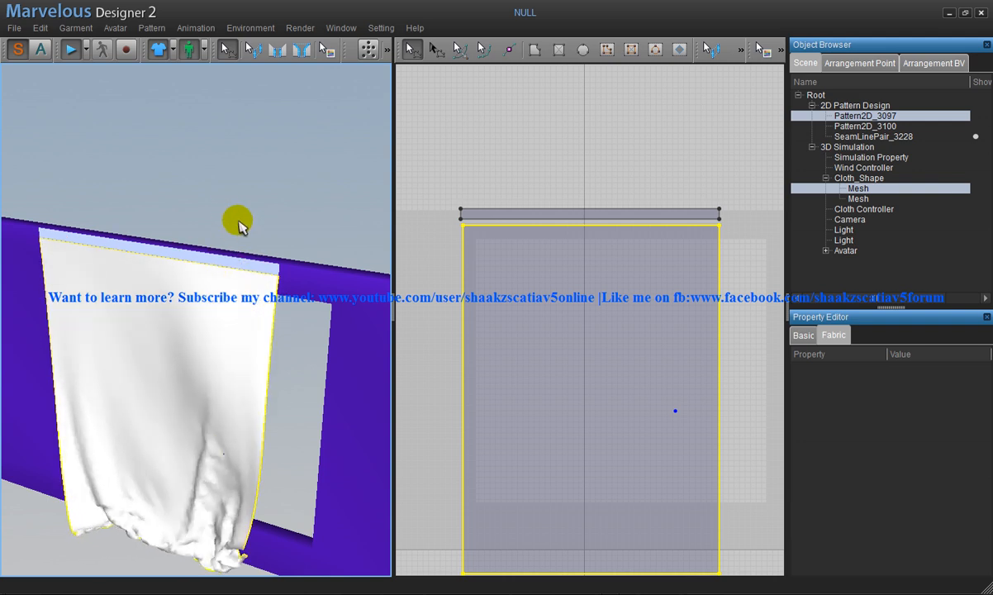
pyautogui.click(71, 50)
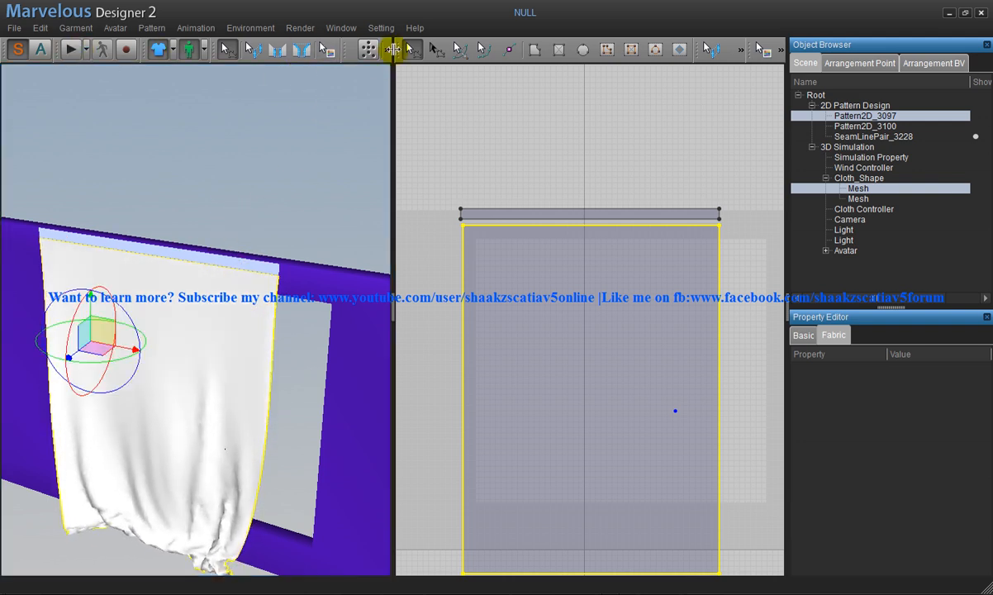
pyautogui.click(388, 51)
pyautogui.click(345, 75)
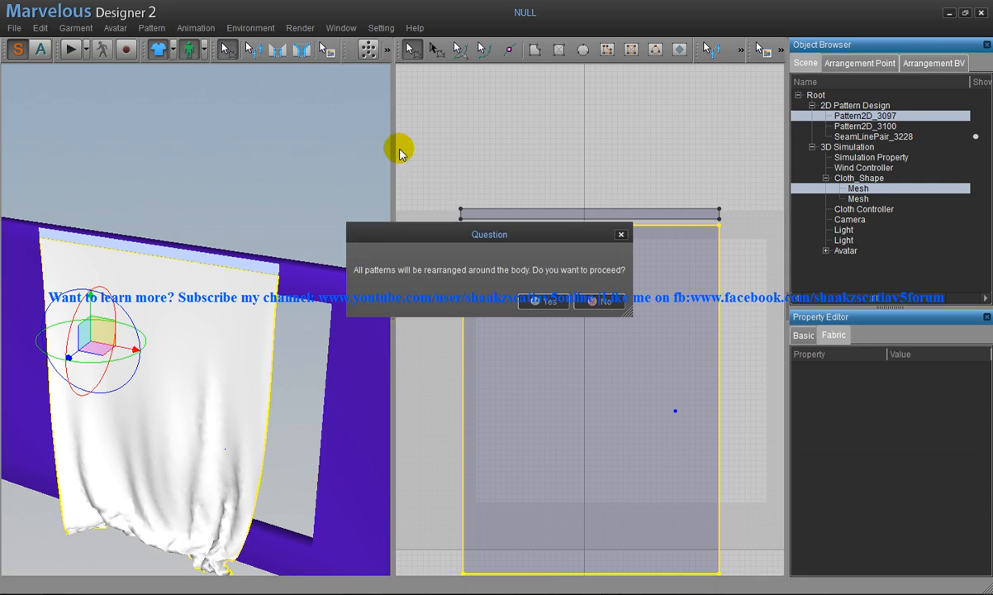
pyautogui.click(543, 302)
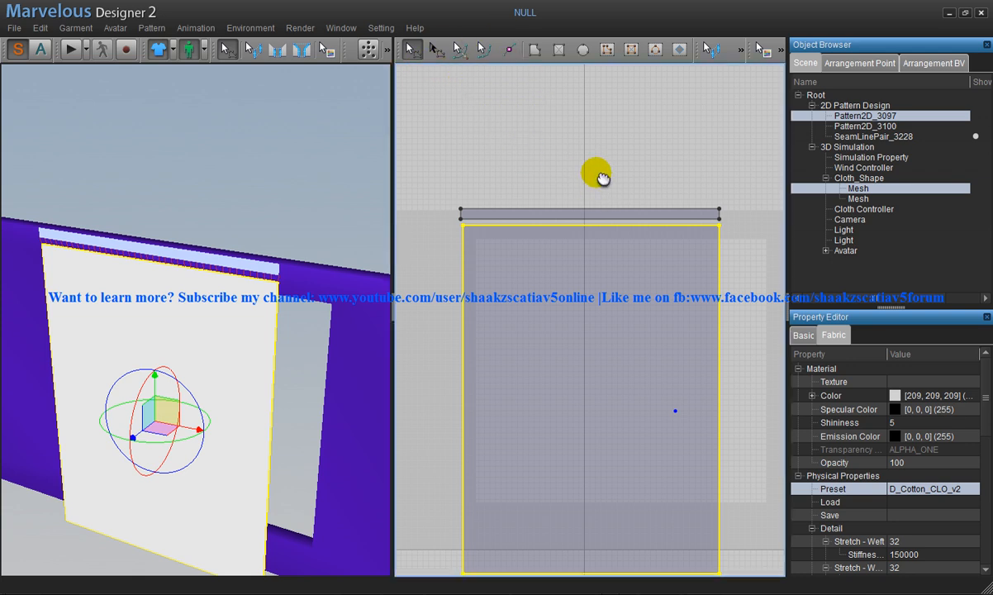
# - Shorten the strip pattern to roughly a quarter of the curtain's width by moving its right edge inward
pyautogui.moveTo(598, 176); pyautogui.dragTo(558, 193, button='middle')
pyautogui.scroll(2, 558, 192)
pyautogui.click(410, 48)
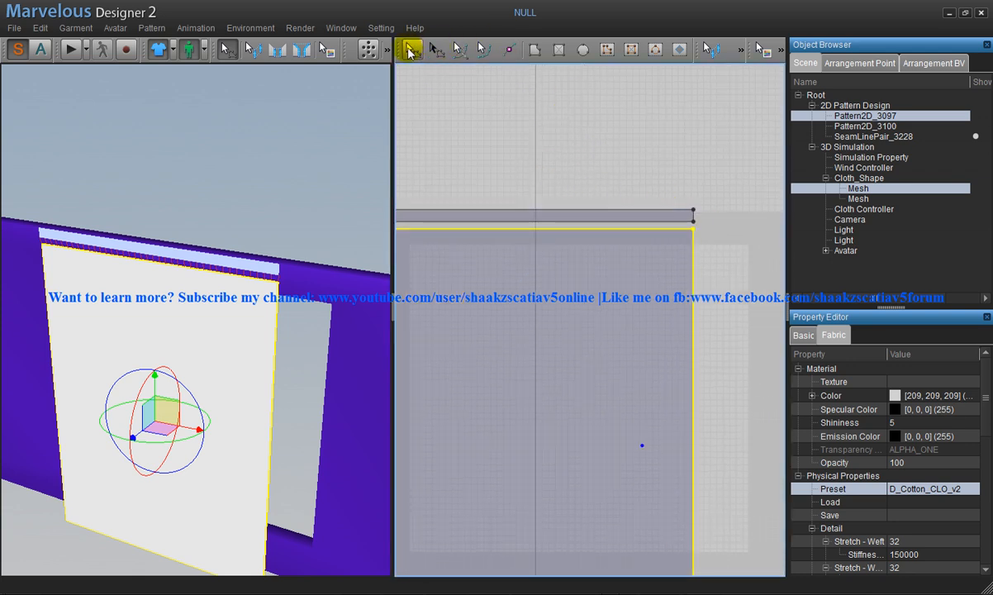
pyautogui.click(695, 216)
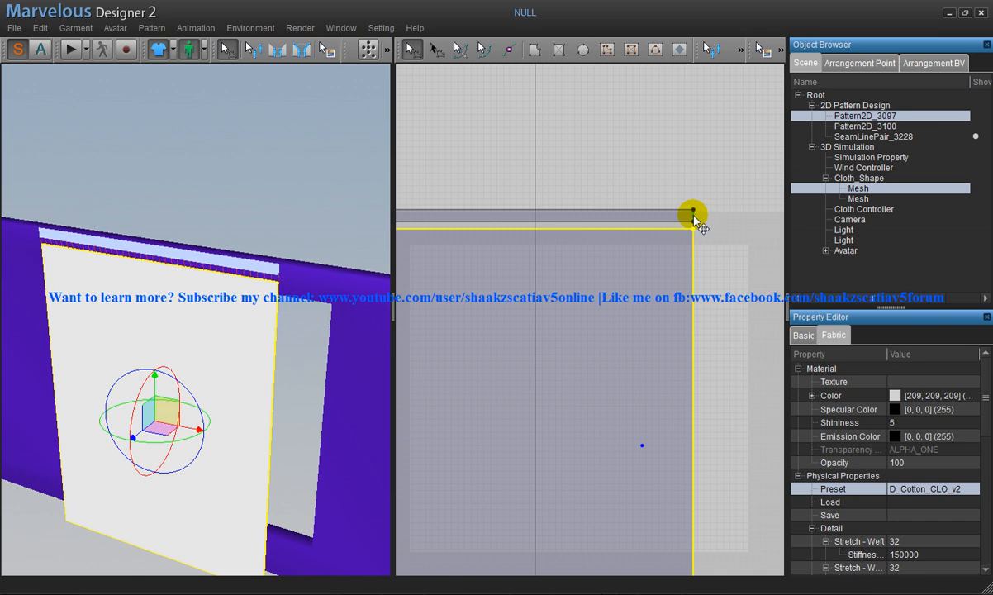
pyautogui.moveTo(694, 219); pyautogui.dragTo(424, 220)
pyautogui.moveTo(494, 186); pyautogui.dragTo(557, 190, button='middle')
pyautogui.scroll(1, 556, 190)
pyautogui.scroll(2, 565, 197)
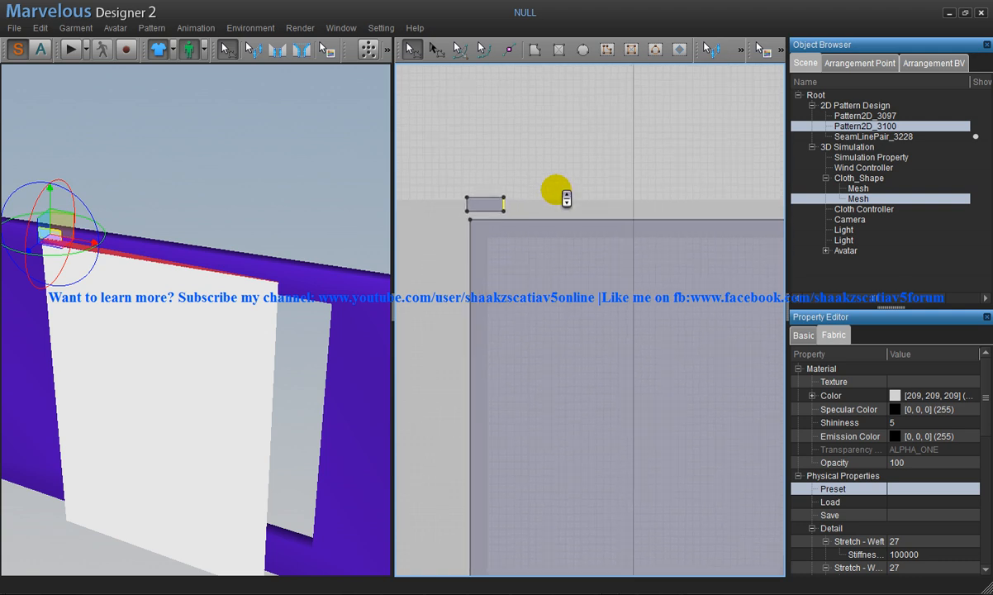
pyautogui.moveTo(502, 200); pyautogui.dragTo(561, 208)
pyautogui.scroll(-5, 600, 203)
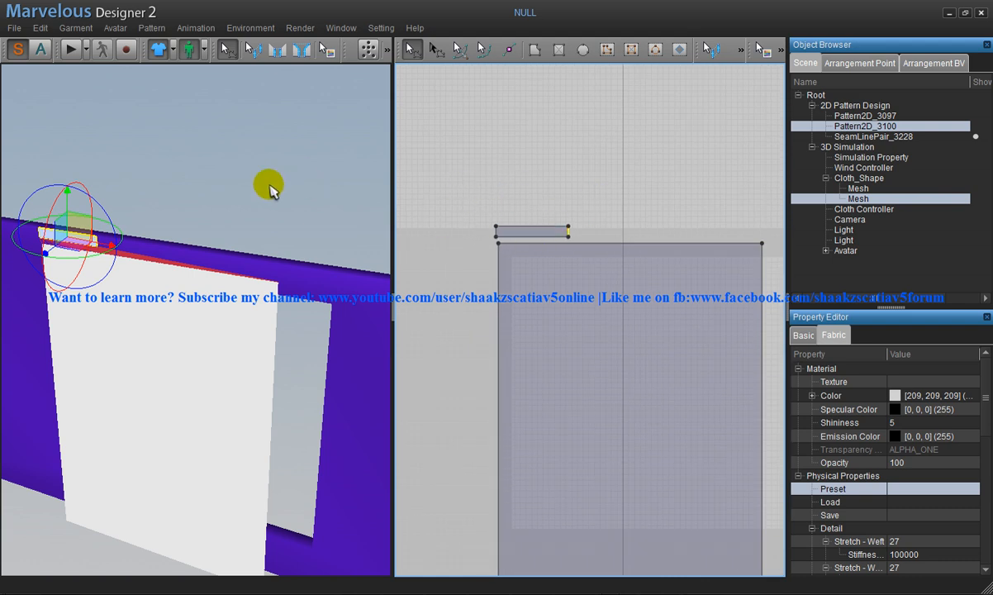
# - Simulate the curtain gathering below the shortened strip, and reset the 3D arrangement of all patterns
pyautogui.moveTo(202, 199); pyautogui.dragTo(258, 264, button='middle')
pyautogui.moveTo(258, 265); pyautogui.dragTo(222, 255, button='right')
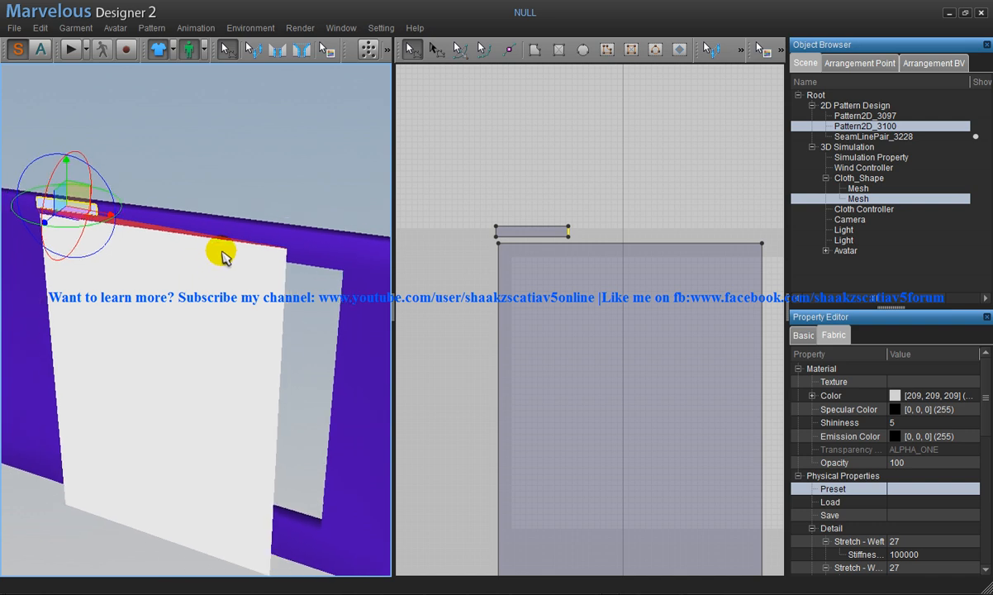
pyautogui.click(75, 50)
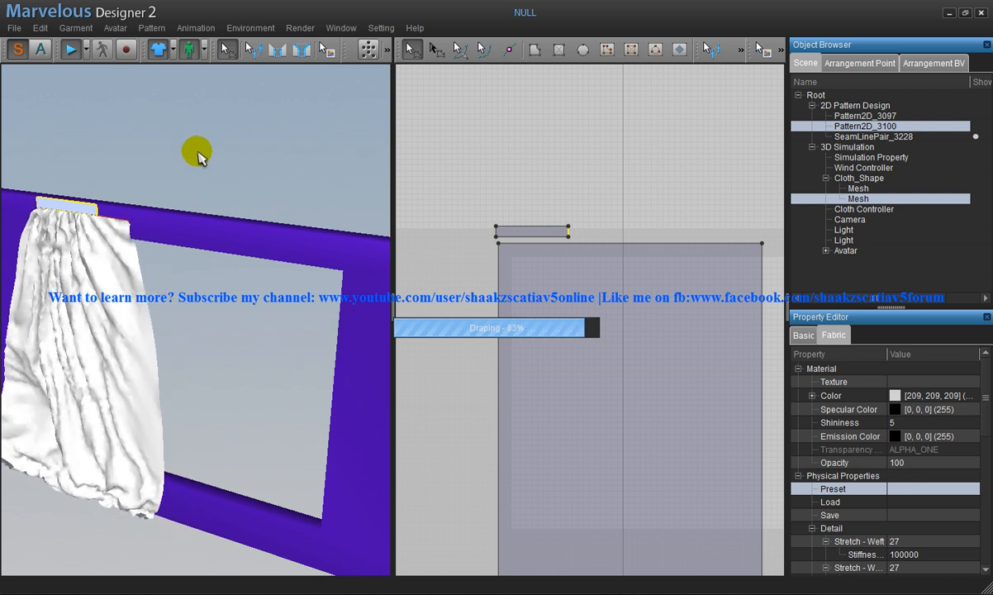
pyautogui.moveTo(145, 156); pyautogui.dragTo(237, 155, button='right')
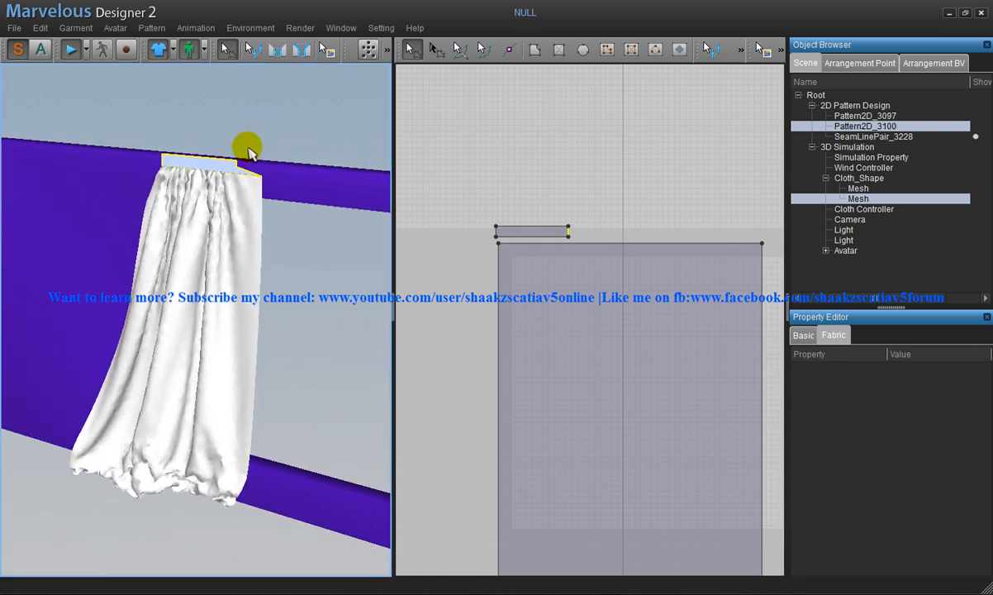
pyautogui.scroll(5, 249, 151)
pyautogui.moveTo(269, 175); pyautogui.dragTo(240, 210, button='middle')
pyautogui.scroll(-4, 250, 197)
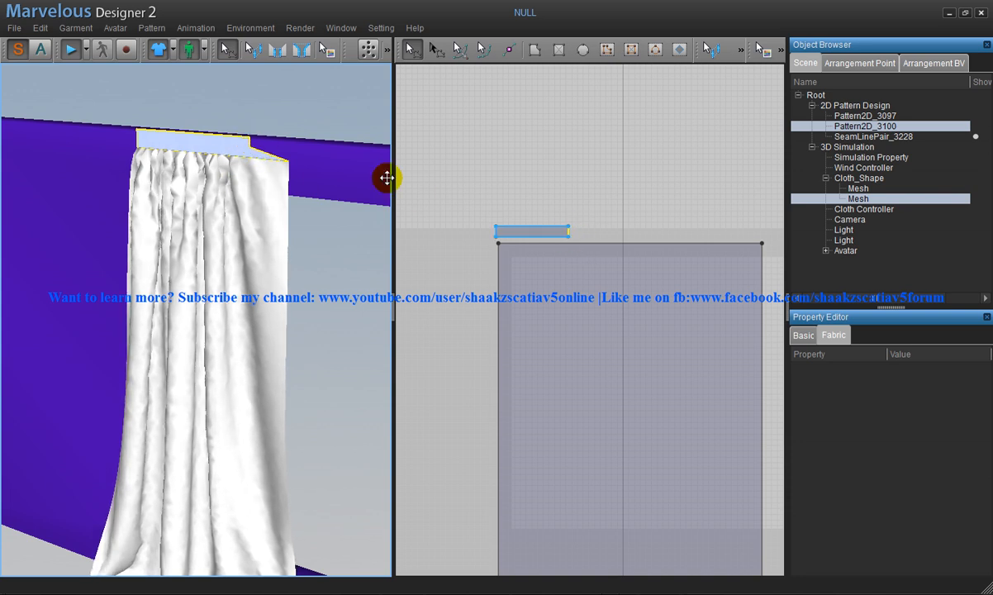
pyautogui.click(74, 52)
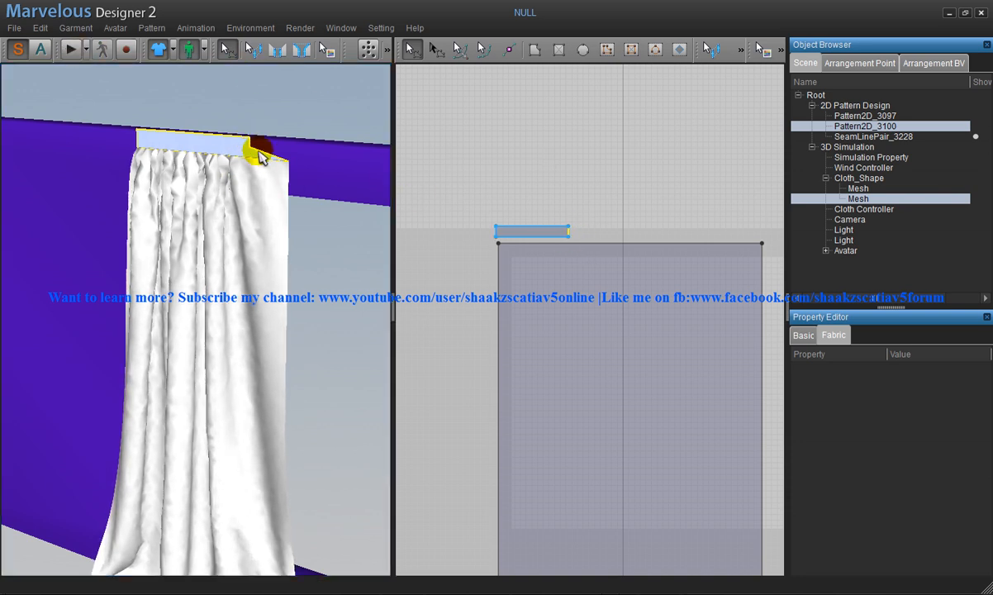
pyautogui.click(390, 52)
pyautogui.click(343, 75)
pyautogui.click(547, 303)
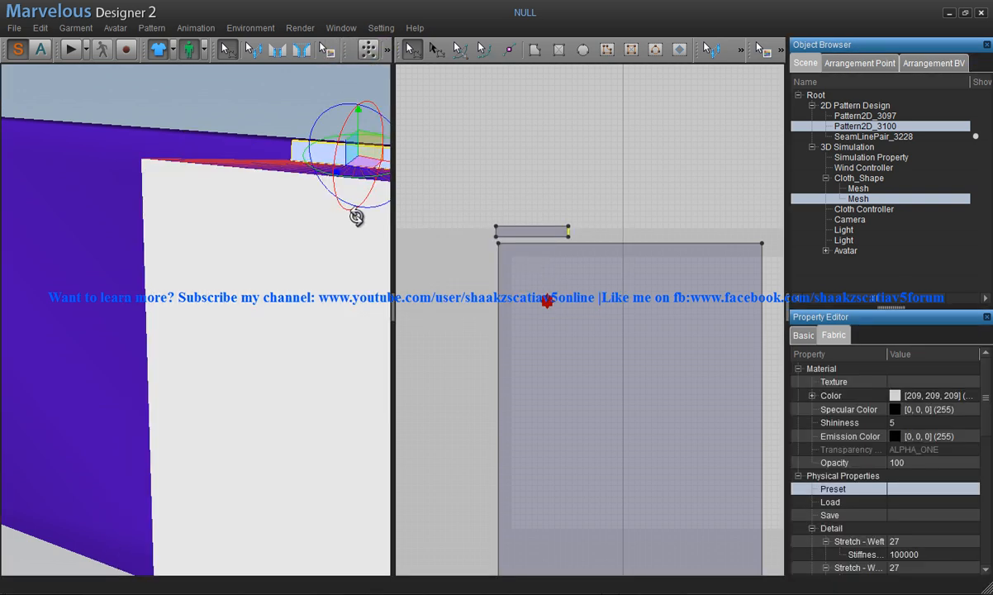
# - Rerun the simulation to inspect the gathers close to the strip, and return all patterns to their flat arrangement
pyautogui.moveTo(332, 231); pyautogui.dragTo(234, 204, button='right')
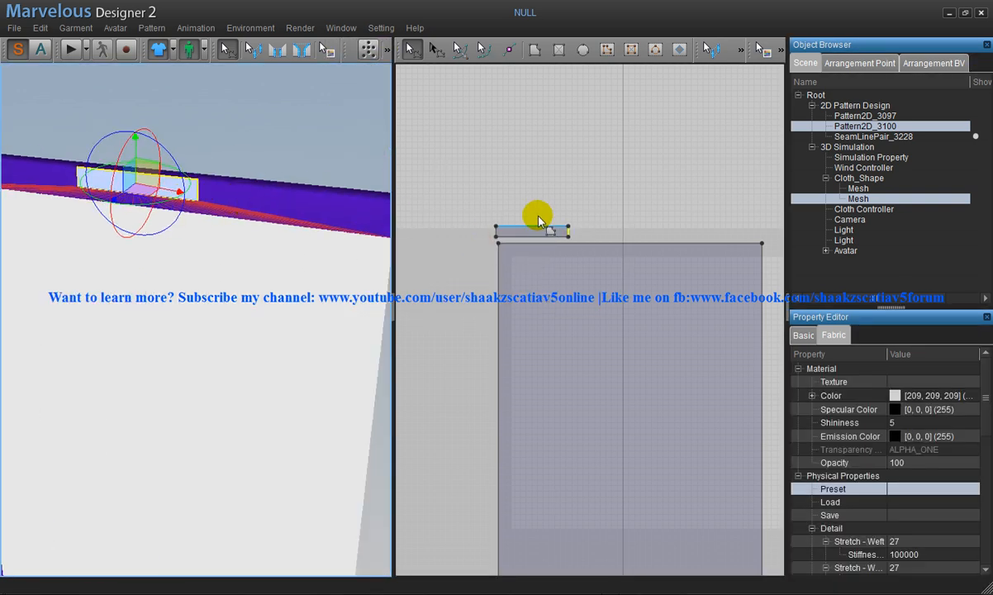
pyautogui.moveTo(560, 203); pyautogui.dragTo(532, 204, button='middle')
pyautogui.scroll(3, 532, 205)
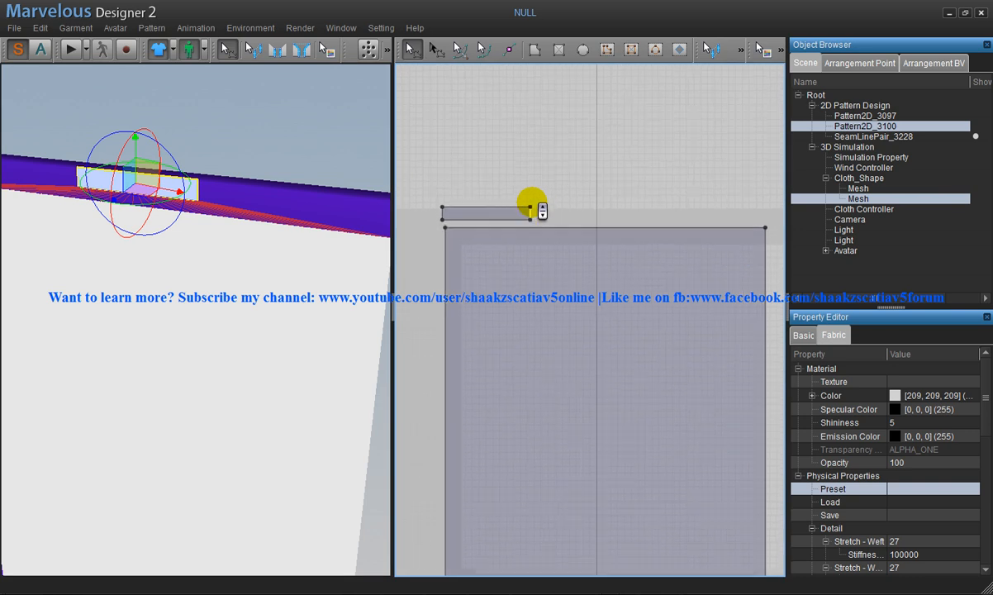
pyautogui.click(72, 52)
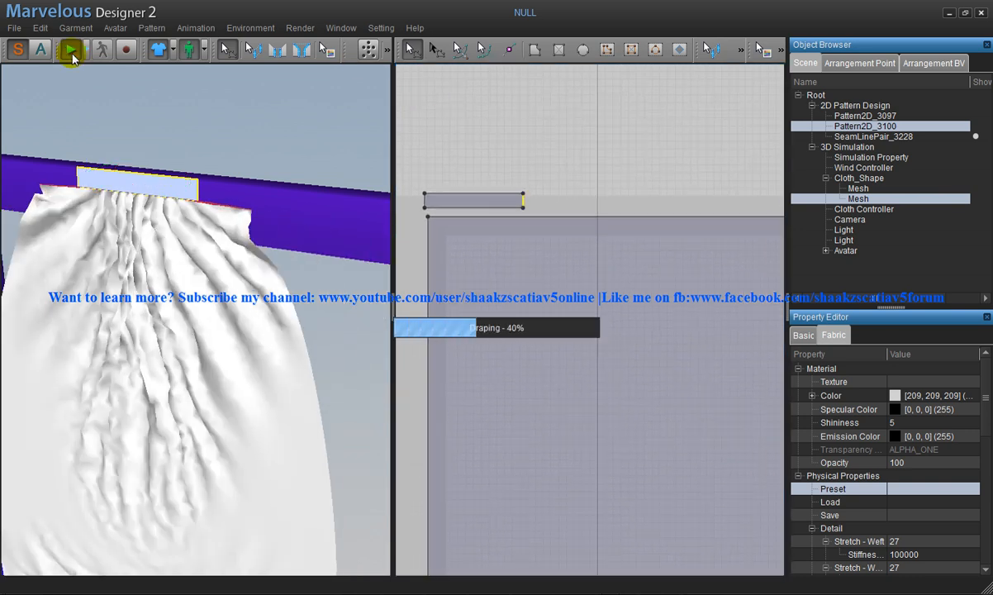
pyautogui.moveTo(197, 176); pyautogui.dragTo(286, 139, button='middle')
pyautogui.click(69, 51)
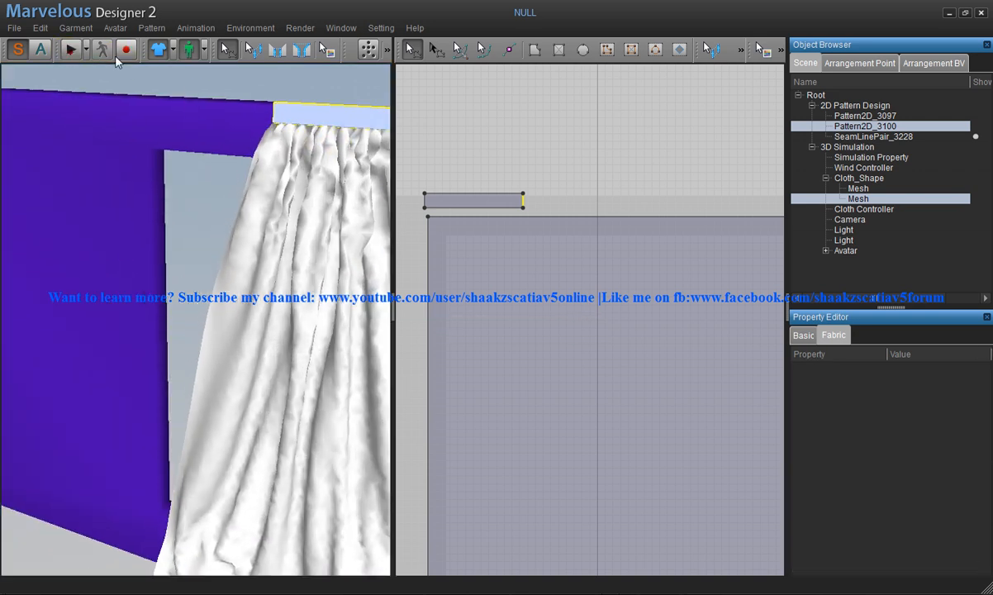
pyautogui.click(388, 52)
pyautogui.click(350, 74)
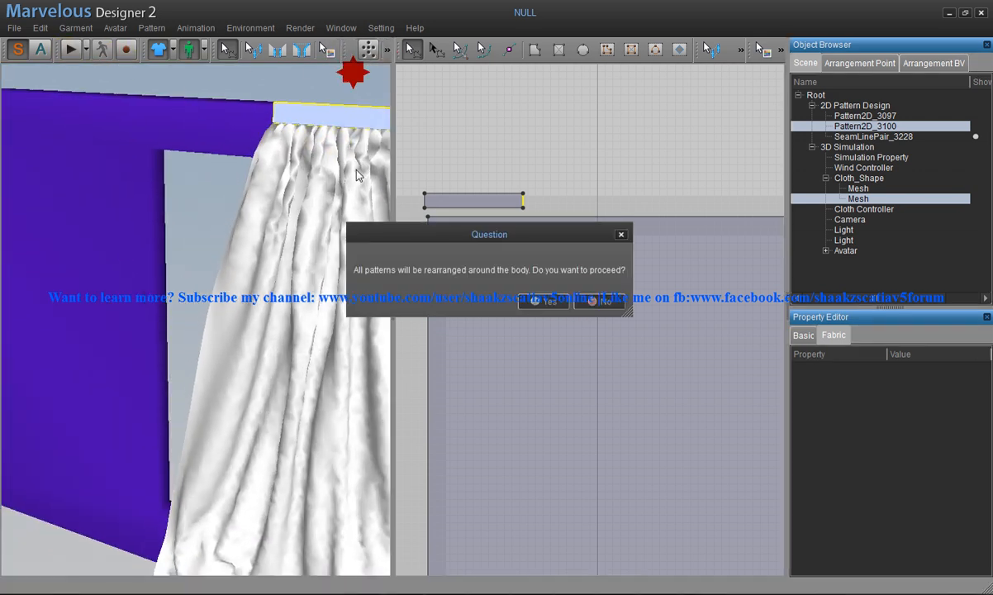
pyautogui.click(545, 302)
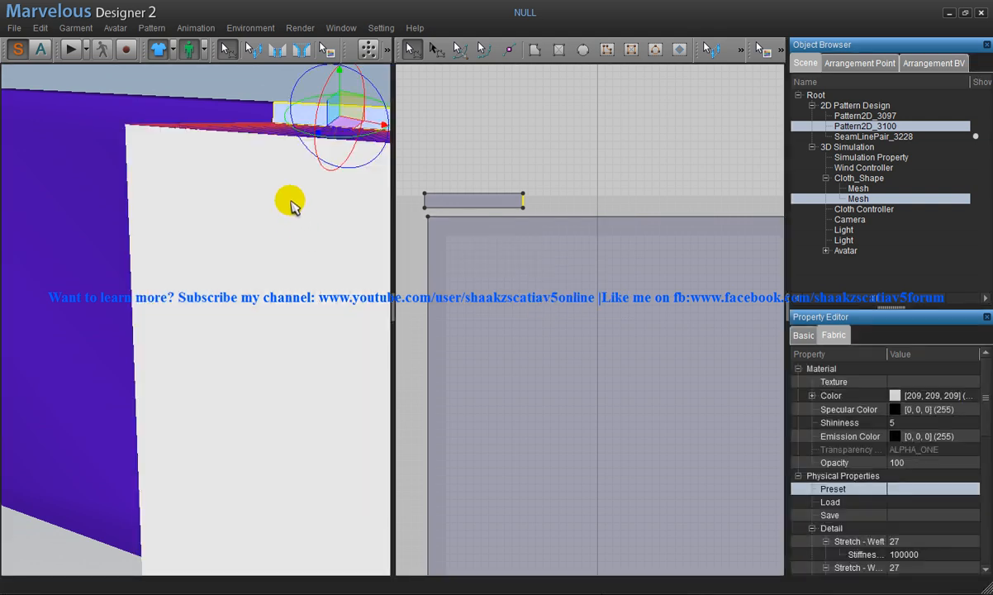
# - Select the whole narrow strip pattern above the curtain
pyautogui.scroll(3, 288, 204)
pyautogui.moveTo(289, 261)
pyautogui.mouseDown(button='right')
pyautogui.moveTo(250, 289)
pyautogui.moveTo(257, 268)
pyautogui.moveTo(296, 265)
pyautogui.mouseUp(button='right')
pyautogui.click(470, 199)
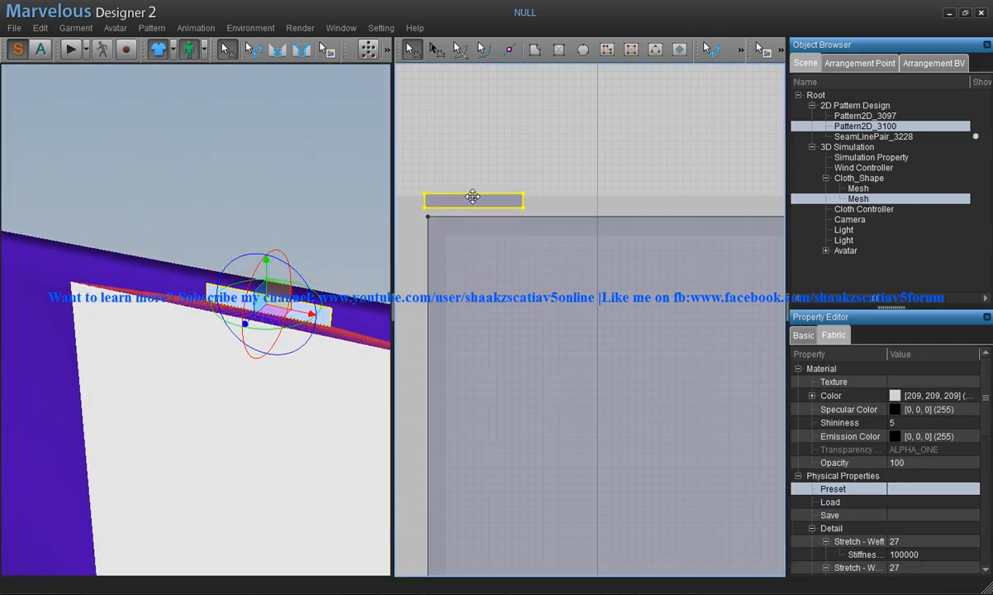
pyautogui.moveTo(250, 222)
pyautogui.mouseDown(button='right')
pyautogui.moveTo(313, 252)
pyautogui.moveTo(122, 228)
pyautogui.moveTo(184, 252)
pyautogui.moveTo(176, 244)
pyautogui.moveTo(177, 282)
pyautogui.moveTo(302, 275)
pyautogui.moveTo(248, 260)
pyautogui.moveTo(199, 172)
pyautogui.moveTo(213, 202)
pyautogui.moveTo(190, 216)
pyautogui.moveTo(204, 171)
pyautogui.moveTo(220, 234)
pyautogui.moveTo(239, 225)
pyautogui.mouseUp(button='right')
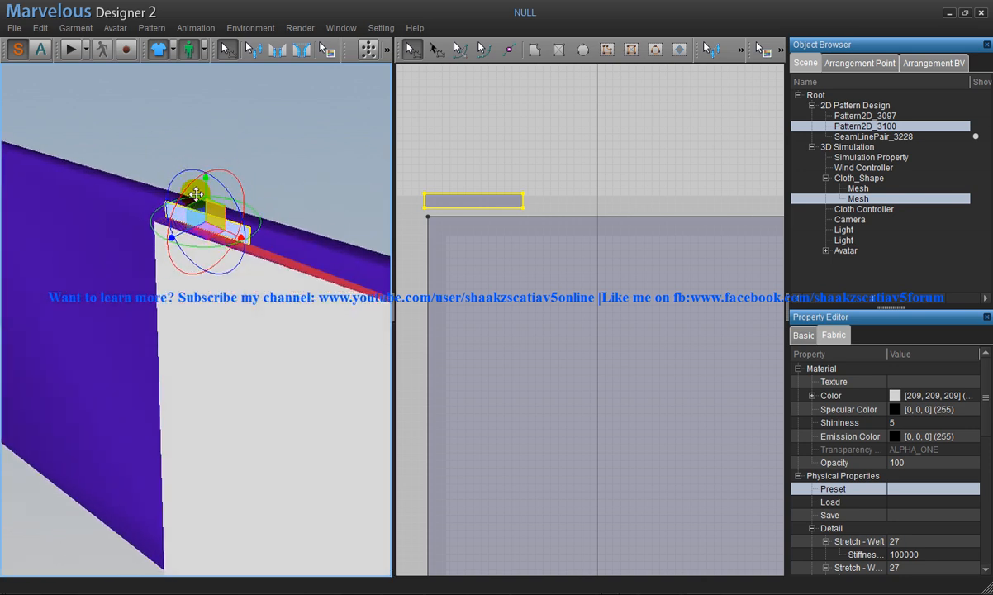
# - Review the gizmo options and the view control preferences for pan, zoom and rotate
pyautogui.click(115, 28)
pyautogui.moveTo(325, 33)
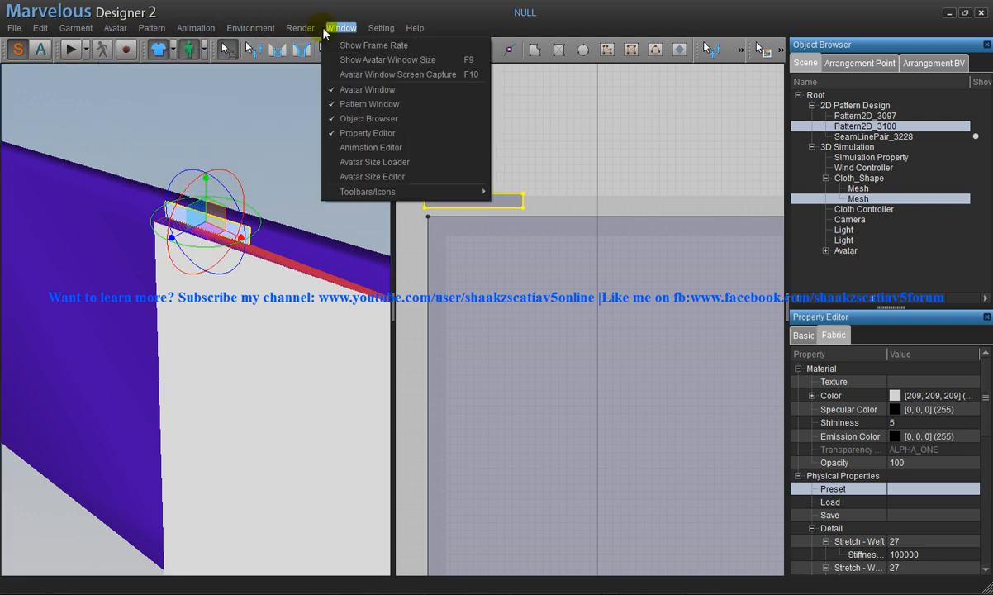
pyautogui.moveTo(273, 147)
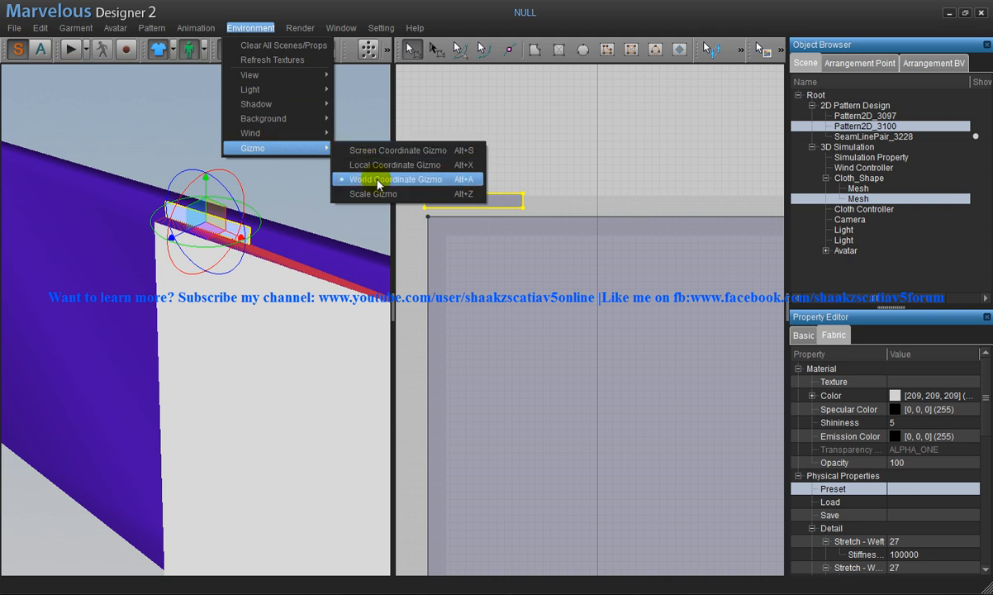
pyautogui.click(367, 8)
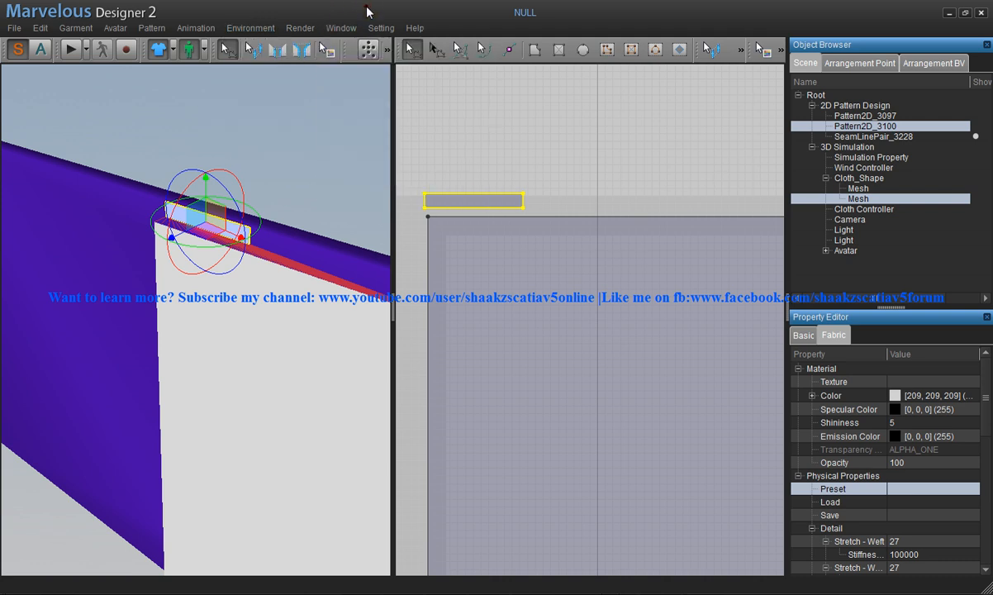
pyautogui.click(379, 28)
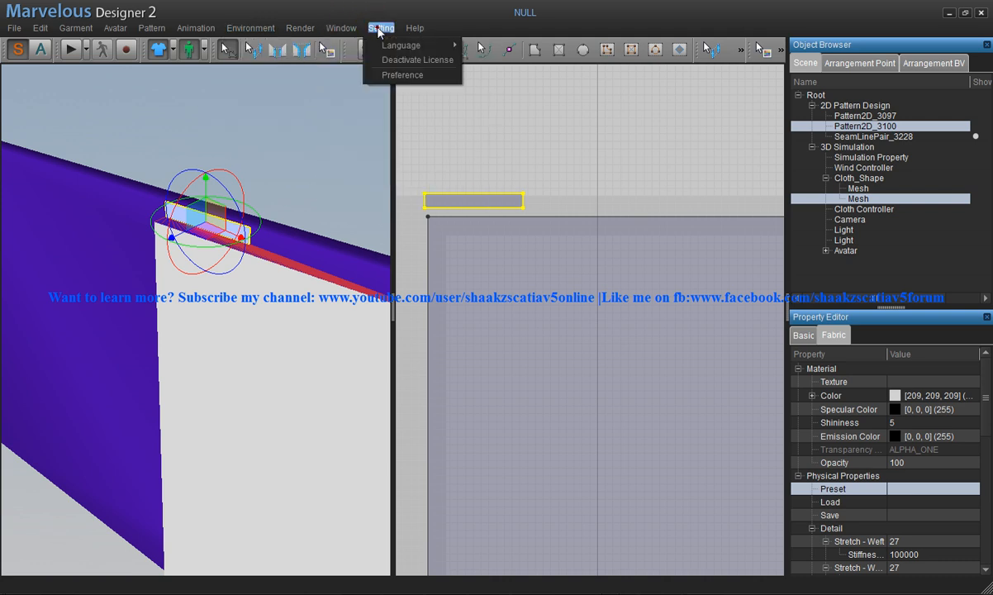
pyautogui.click(399, 76)
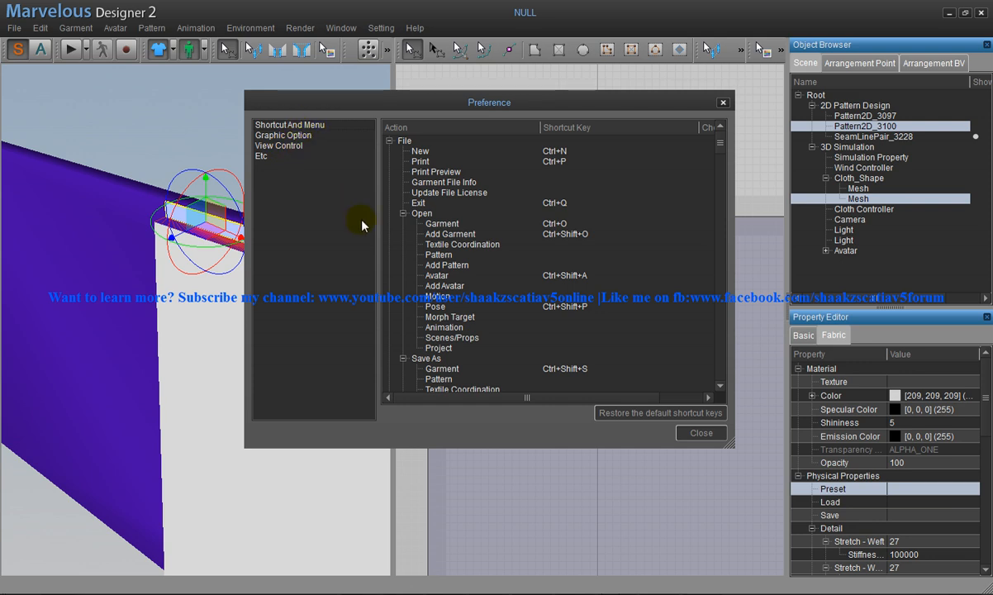
pyautogui.click(279, 146)
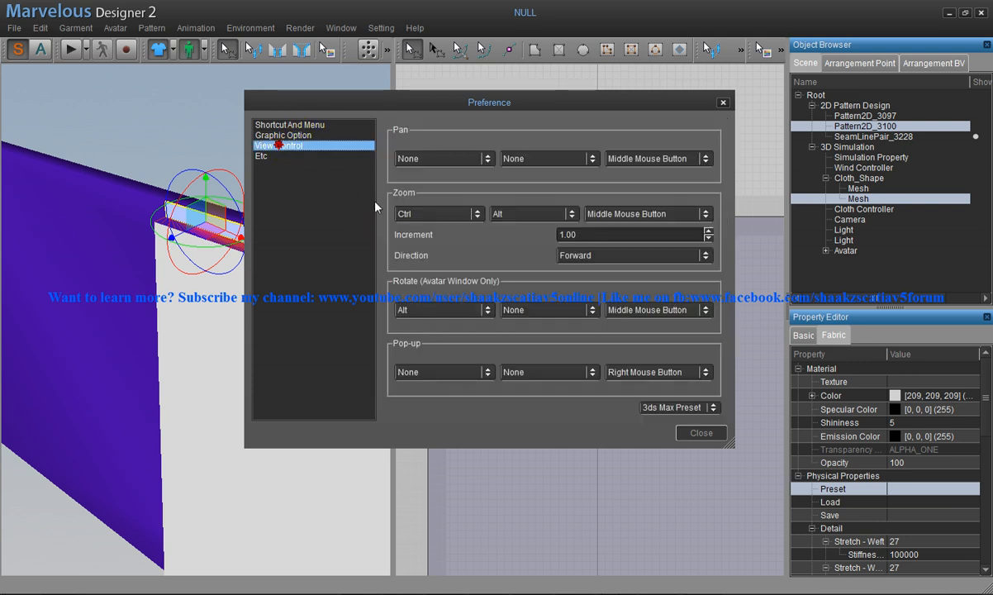
pyautogui.click(700, 432)
# - Simulate the gathered curtain, inspect its drape from the front, and stop the simulation
pyautogui.moveTo(265, 267); pyautogui.dragTo(39, 31, button='right')
pyautogui.click(73, 54)
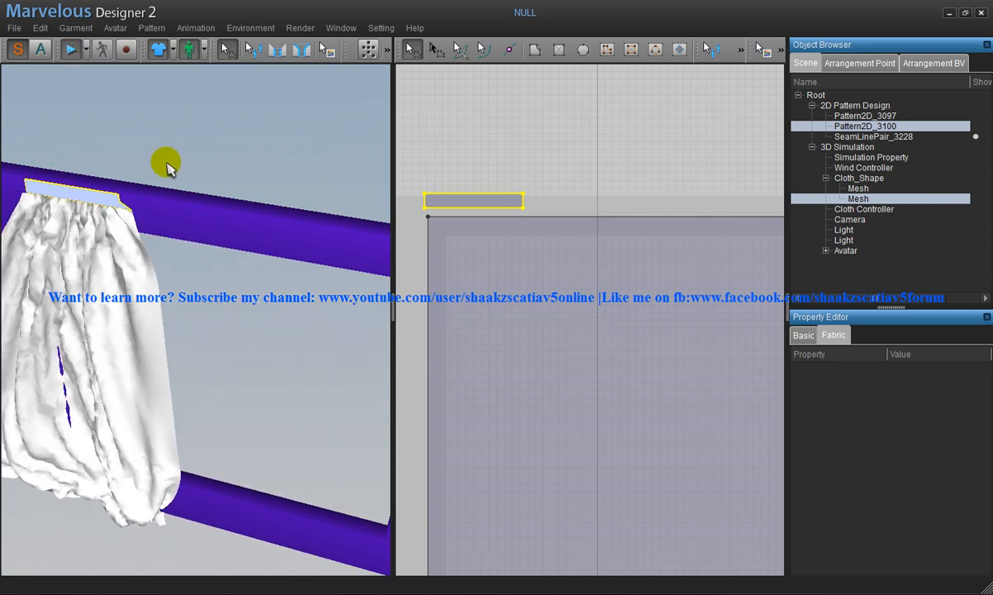
pyautogui.moveTo(199, 162); pyautogui.dragTo(273, 210, button='right')
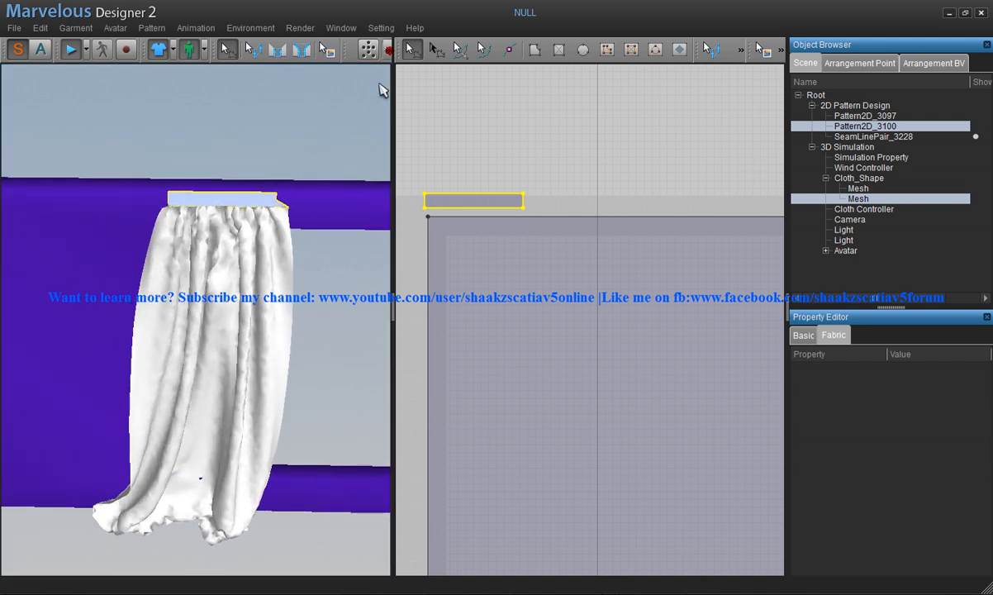
pyautogui.click(81, 51)
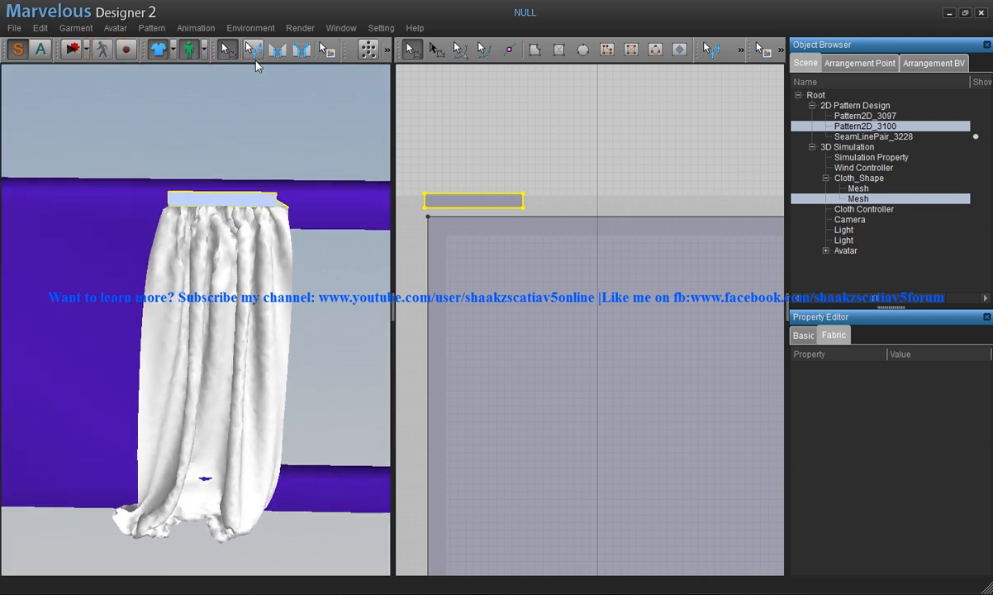
# - Reset the 3D arrangement of all patterns and simulate the curtain's drape again
pyautogui.click(389, 52)
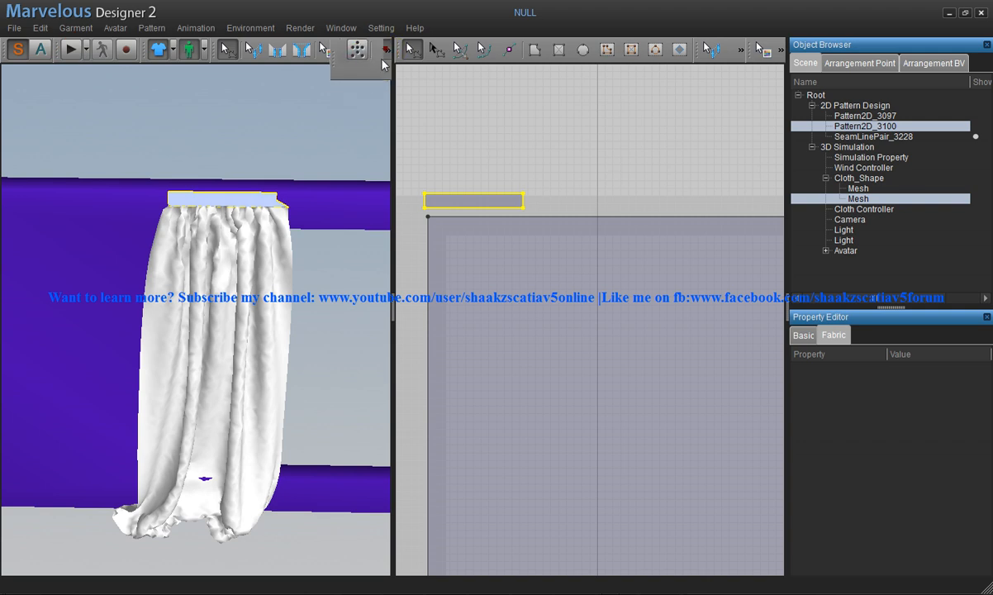
pyautogui.click(347, 75)
pyautogui.click(549, 303)
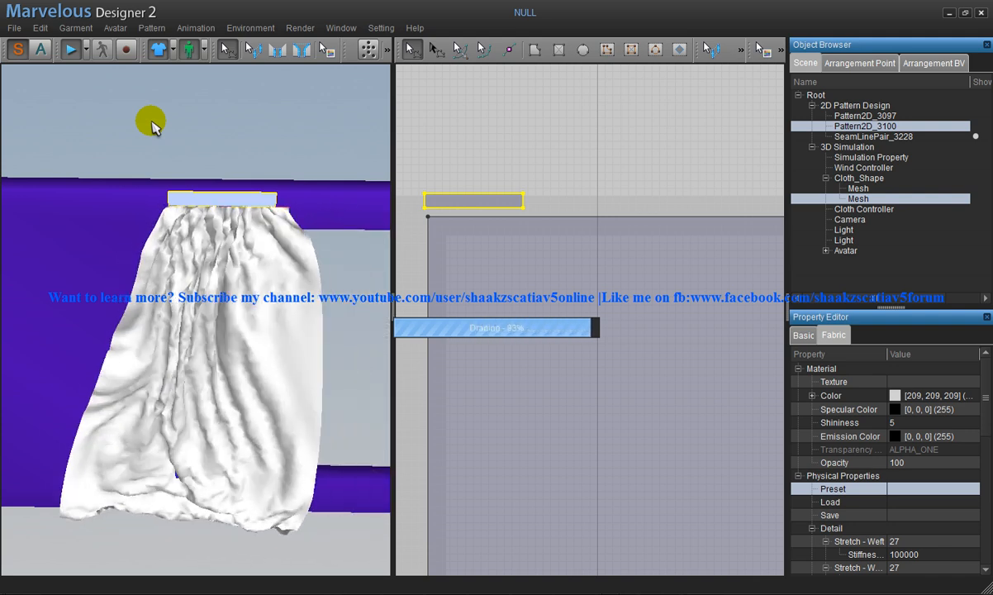
pyautogui.moveTo(288, 191); pyautogui.dragTo(199, 437, button='right')
# - Select the large curtain pattern and set its particle distance to 40 during the simulation
pyautogui.click(167, 445)
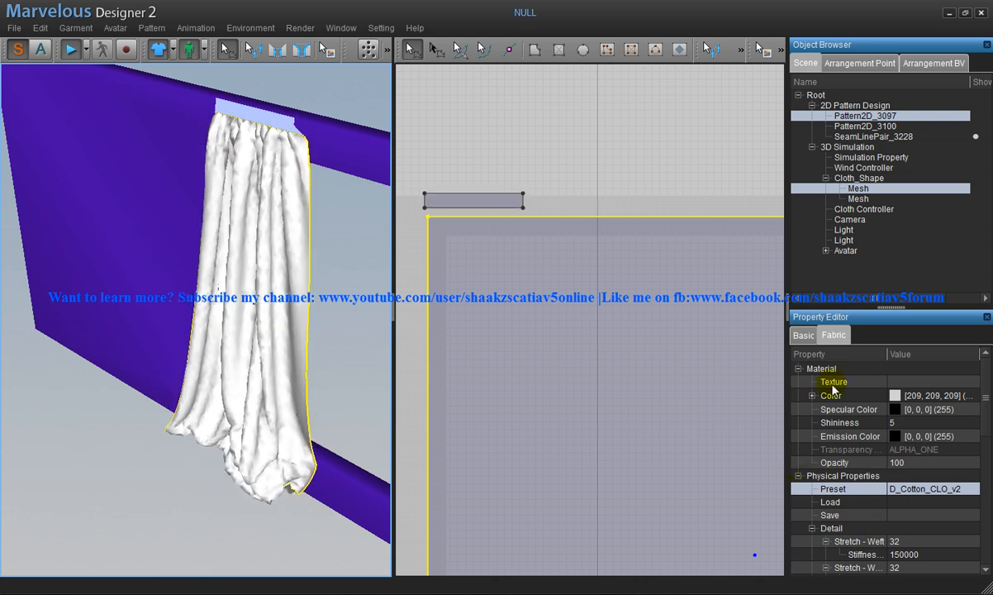
pyautogui.click(803, 336)
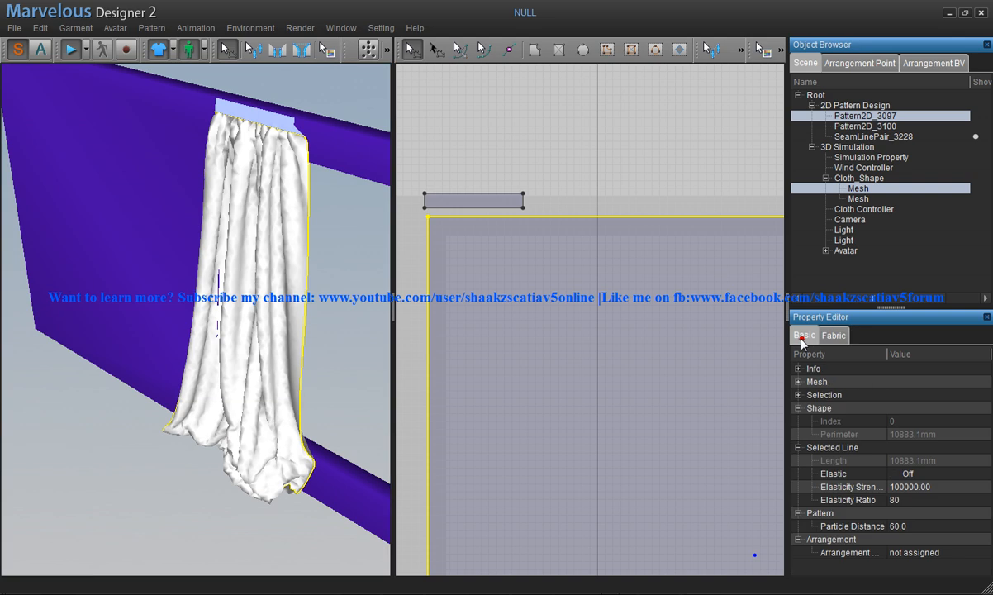
pyautogui.click(908, 500)
pyautogui.click(902, 527)
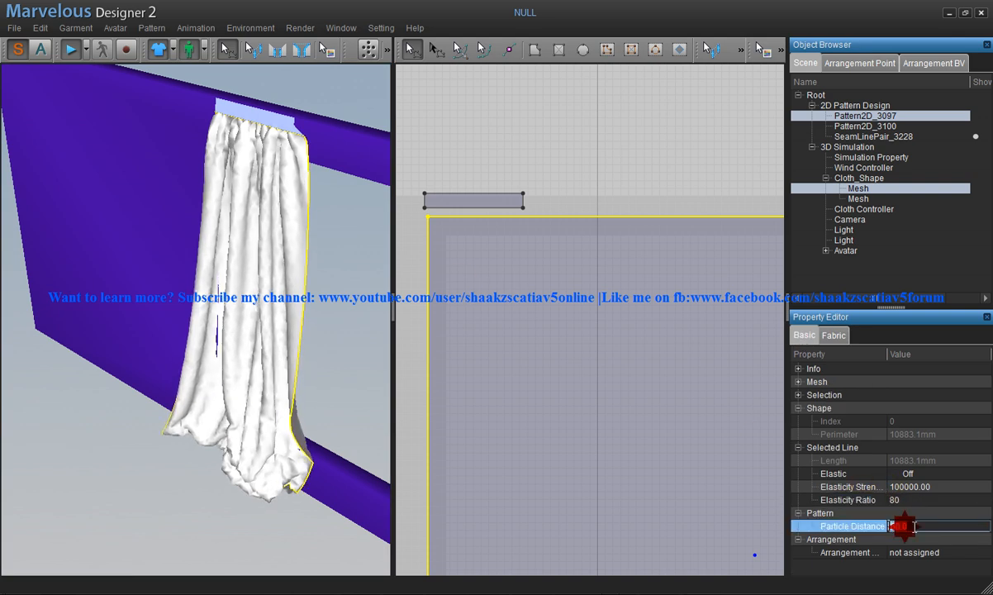
pyautogui.write('40')
pyautogui.press('Return')
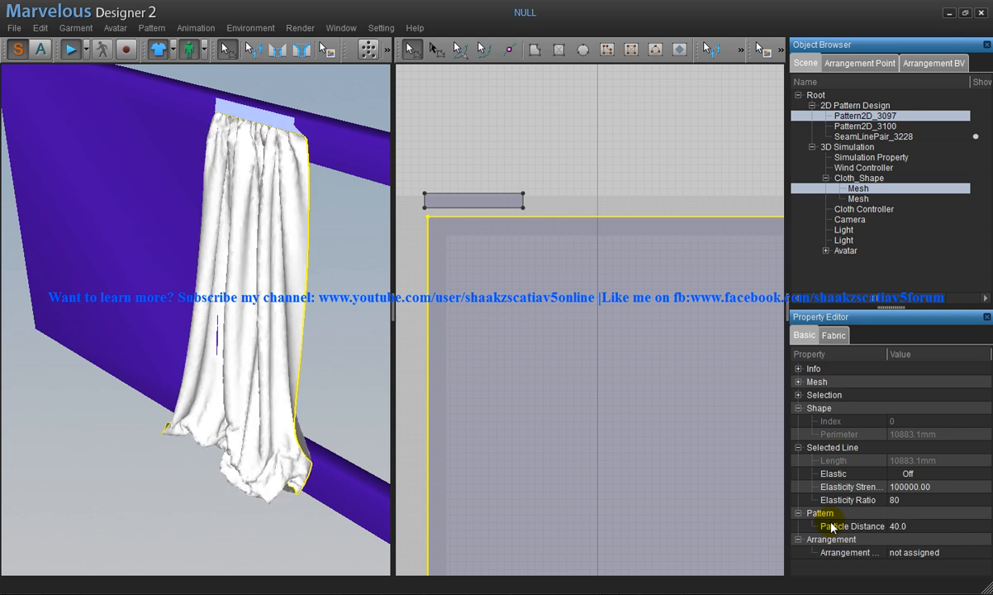
# - Refine the curtain's particle distance to 20, let the folds settle, and stop the simulation
pyautogui.click(904, 526)
pyautogui.write('20')
pyautogui.press('Return')
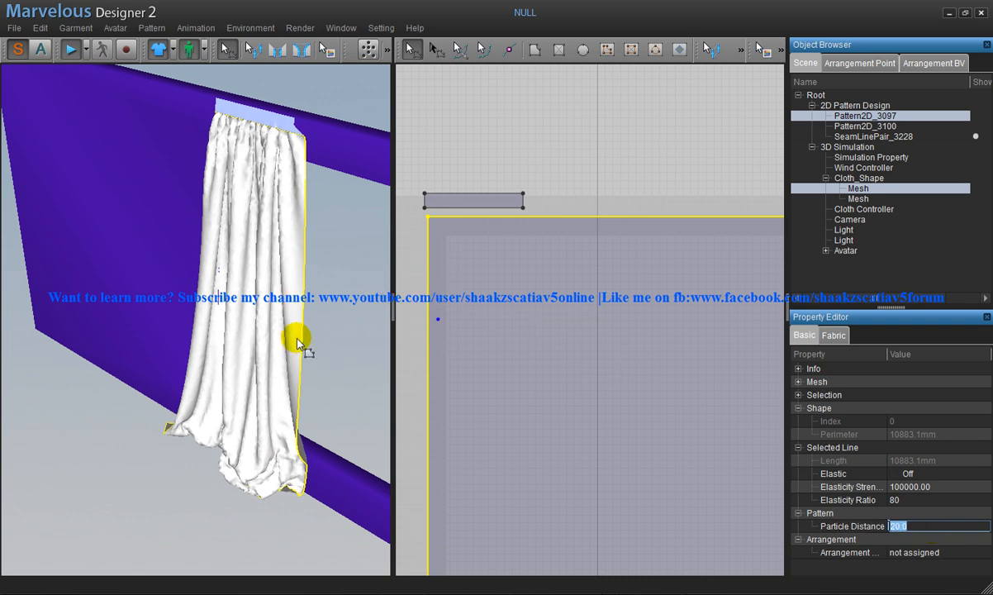
pyautogui.click(72, 52)
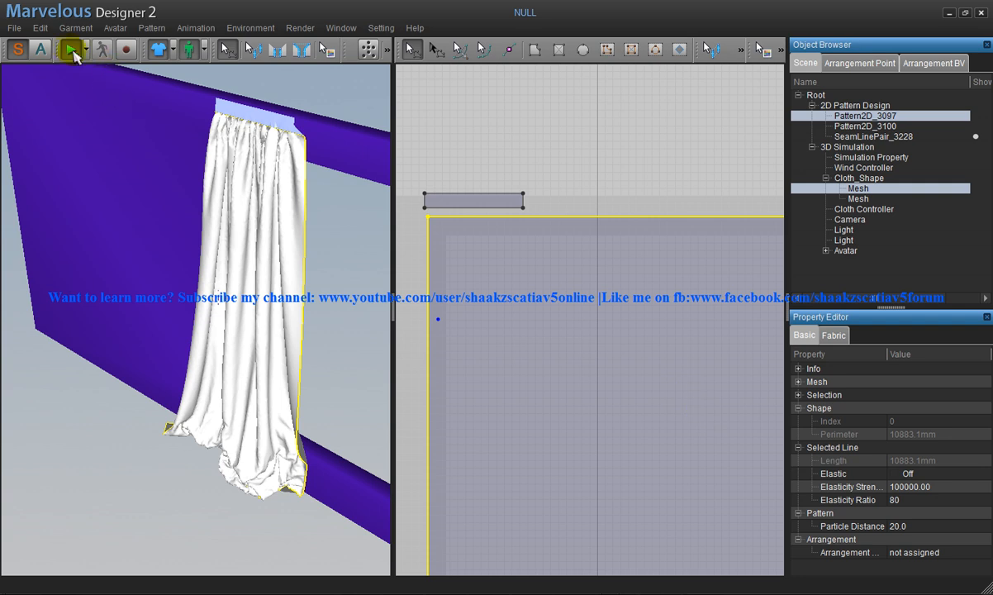
pyautogui.click(79, 57)
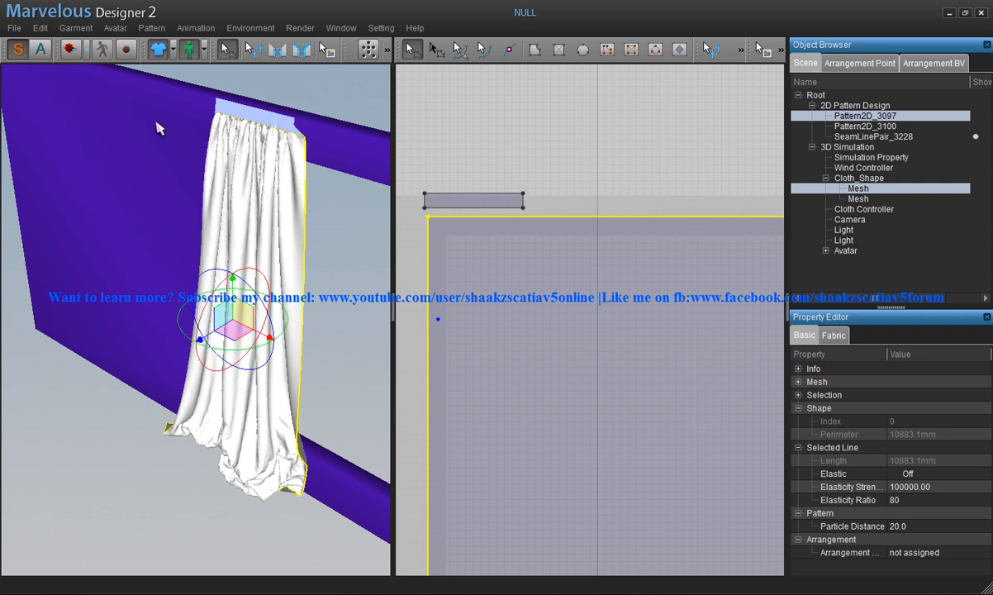
pyautogui.moveTo(269, 314); pyautogui.dragTo(321, 281, button='right')
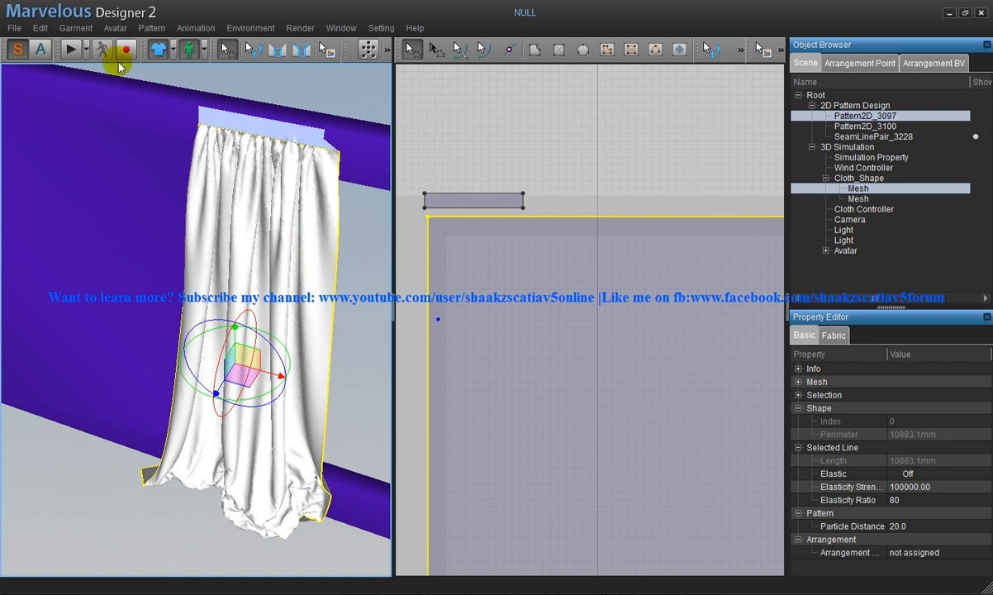
# - Export only Cloth_Shape, without Obj_Avatar_Shape, as an OBJ file named "completed marvelous file" in the marvelous designer folder
pyautogui.click(14, 27)
pyautogui.moveTo(52, 110)
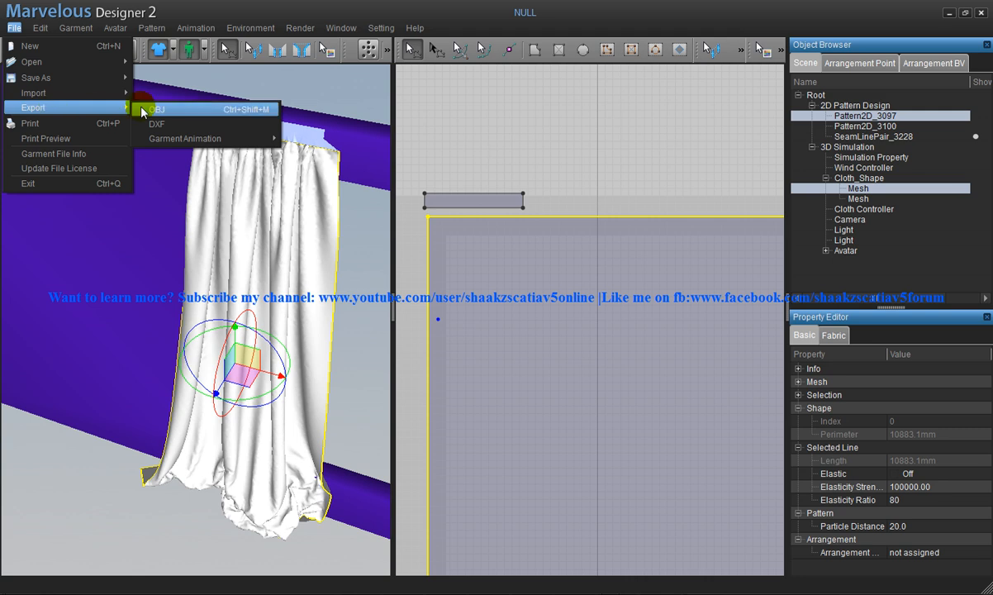
pyautogui.click(165, 113)
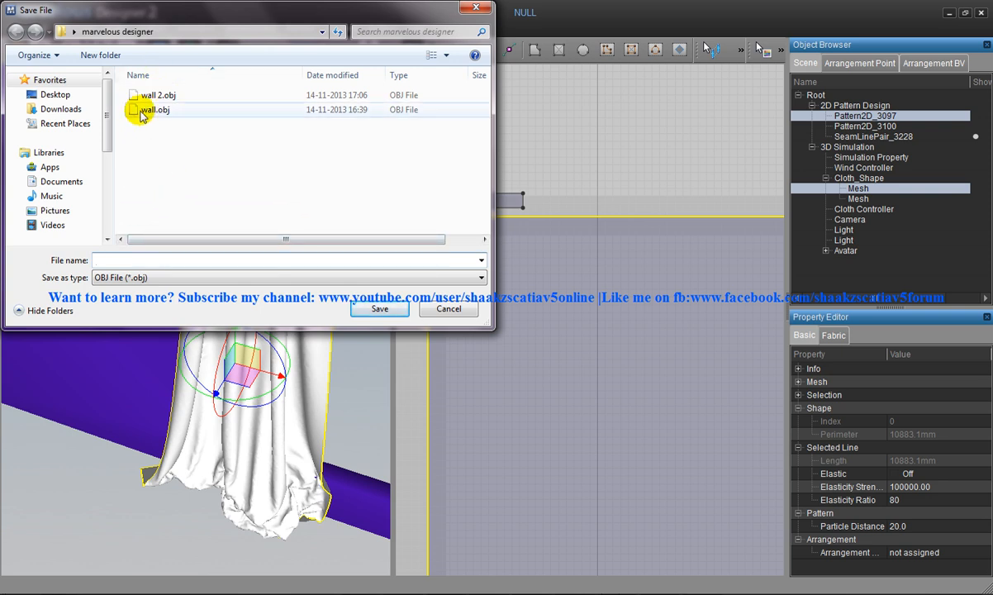
pyautogui.click(143, 259)
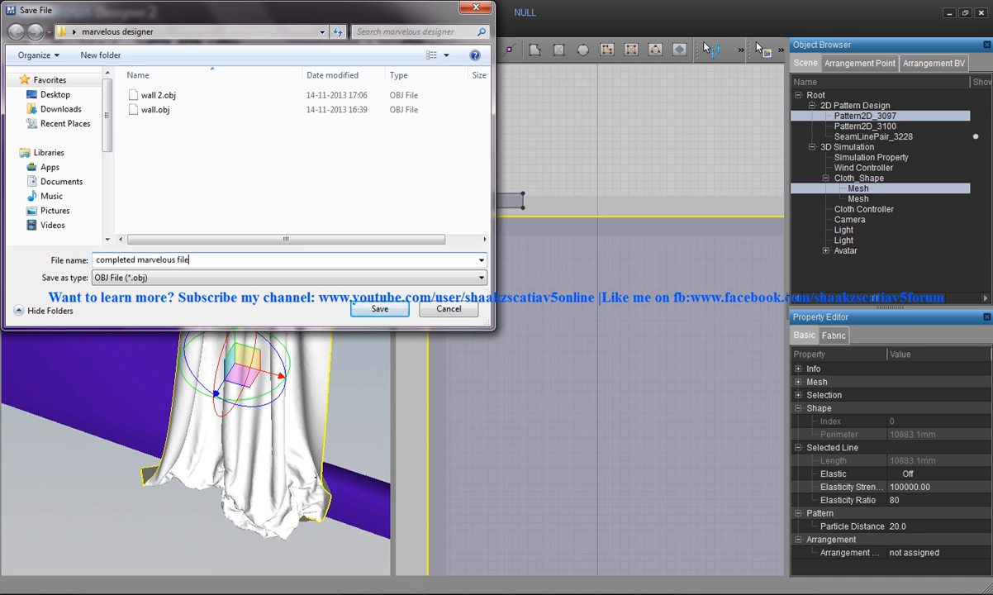
pyautogui.write('completed marvelous fil')
pyautogui.press('Return')
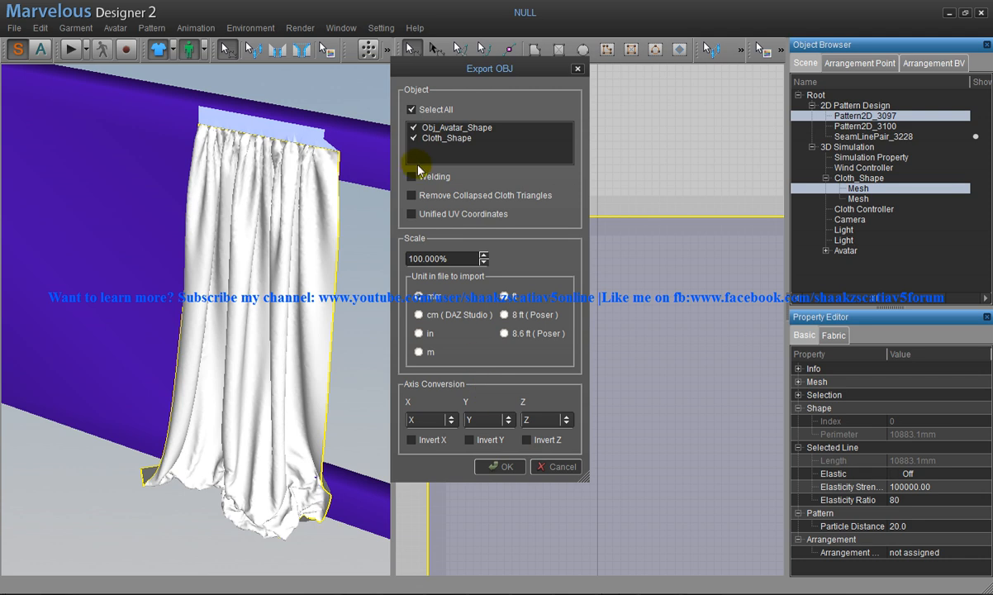
pyautogui.click(415, 137)
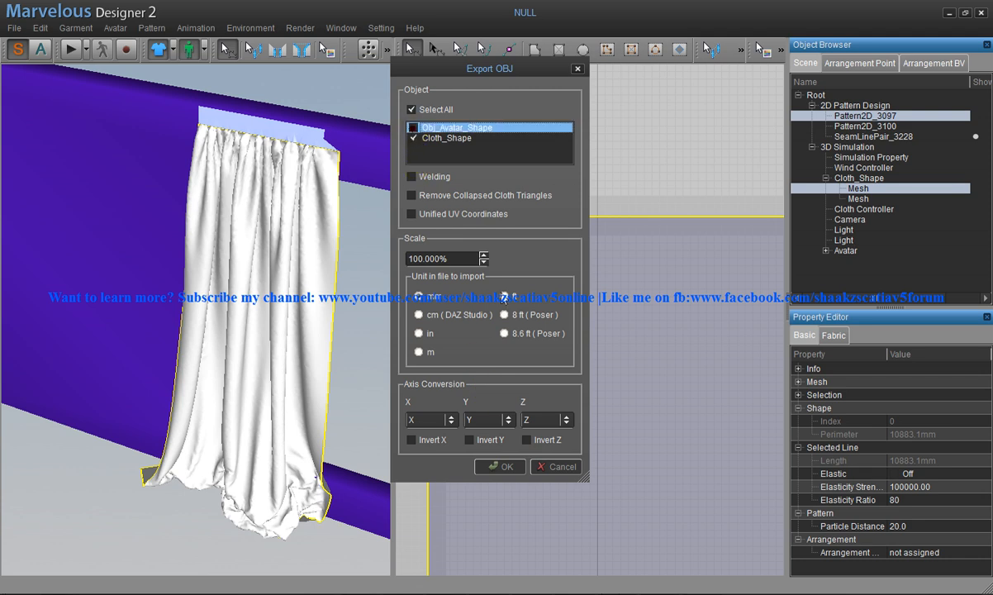
pyautogui.click(499, 466)
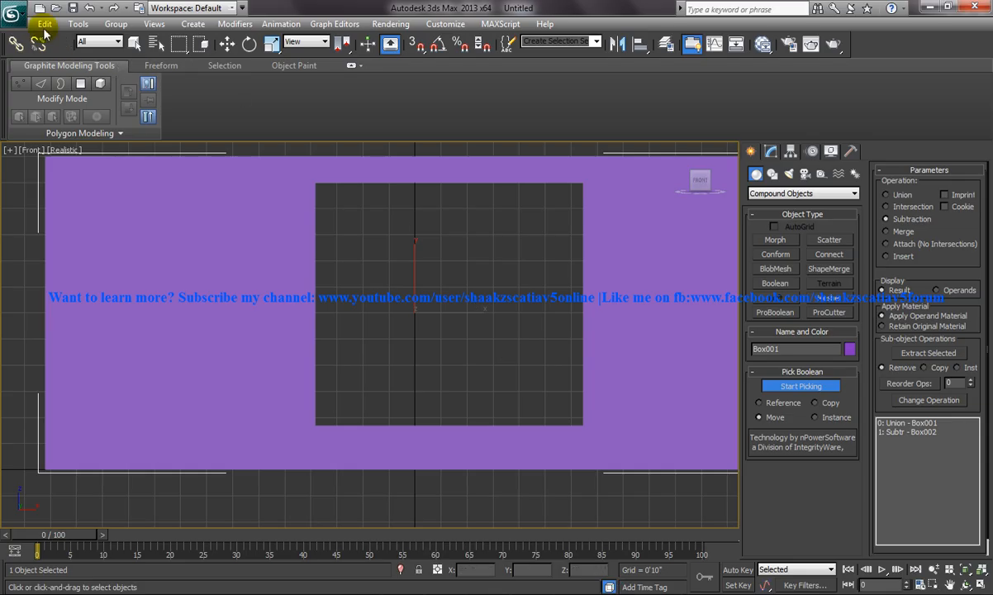
# - Switch to 3ds Max and import completed marvelous file.obj from the Desktop's marvelous designer folder with the default OBJ options
pyautogui.click(15, 13)
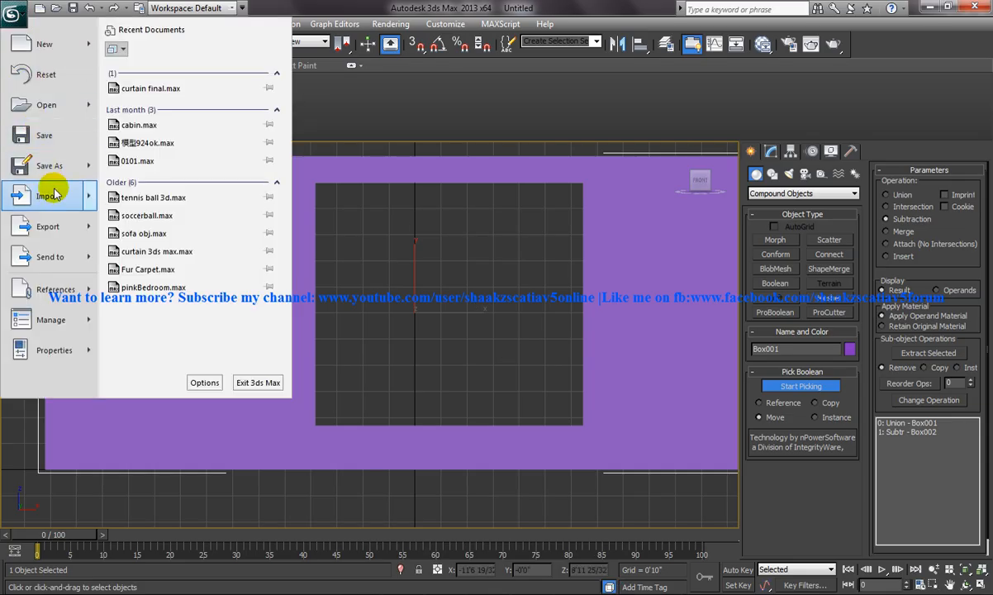
pyautogui.moveTo(49, 196)
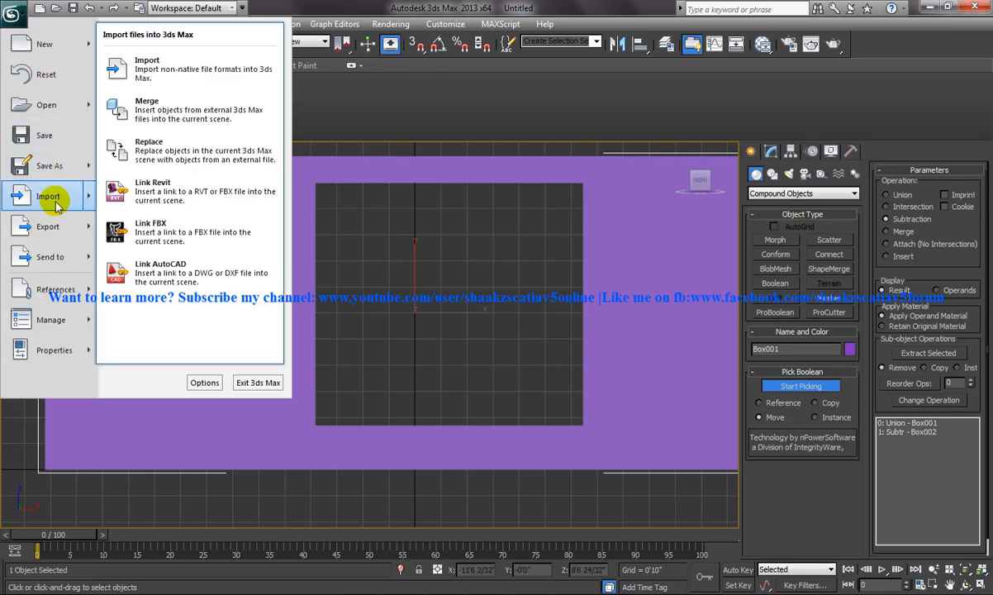
pyautogui.click(174, 81)
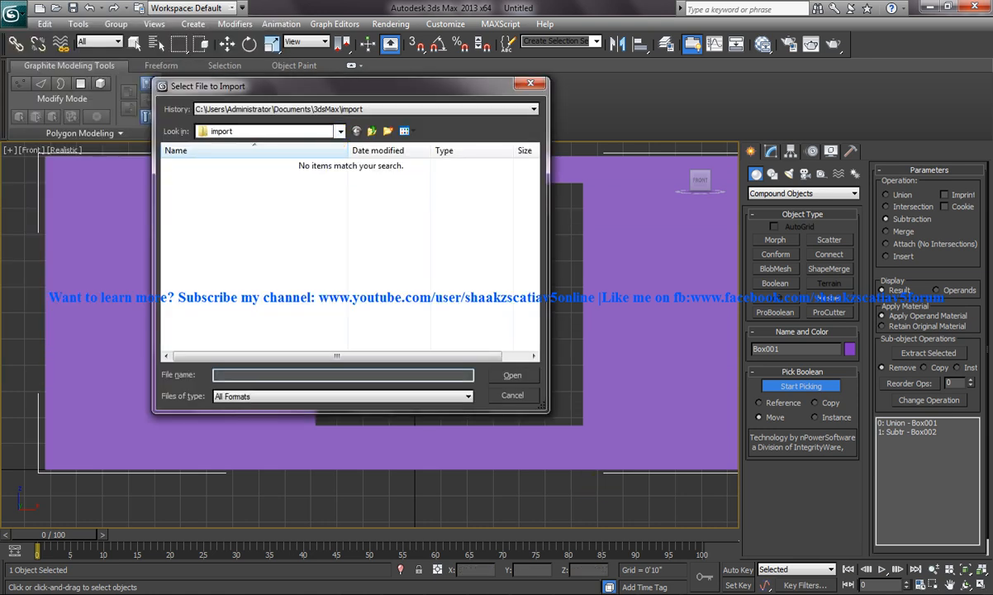
pyautogui.click(880, 594)
pyautogui.click(338, 516)
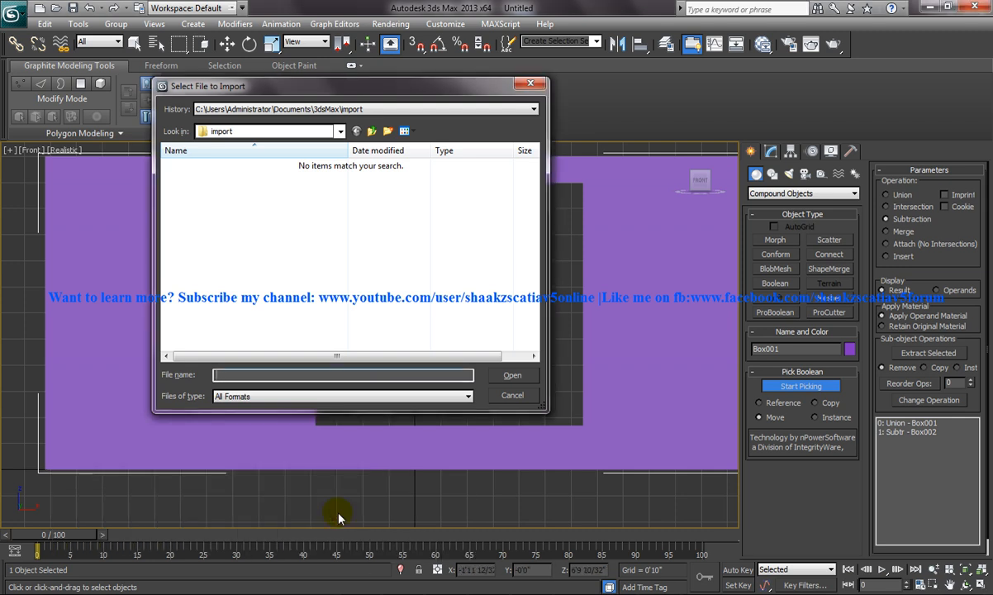
pyautogui.click(273, 132)
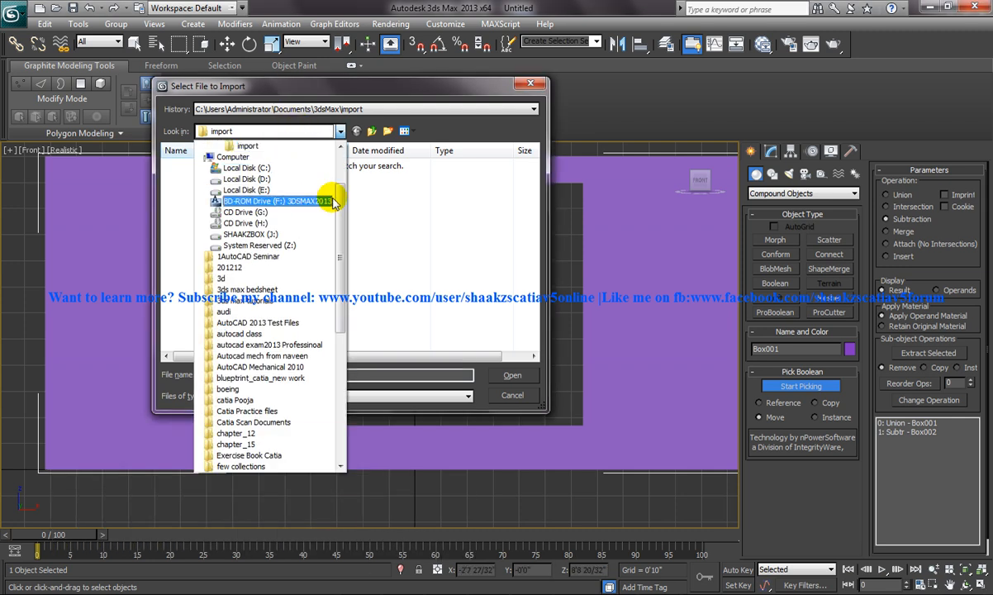
pyautogui.click(235, 146)
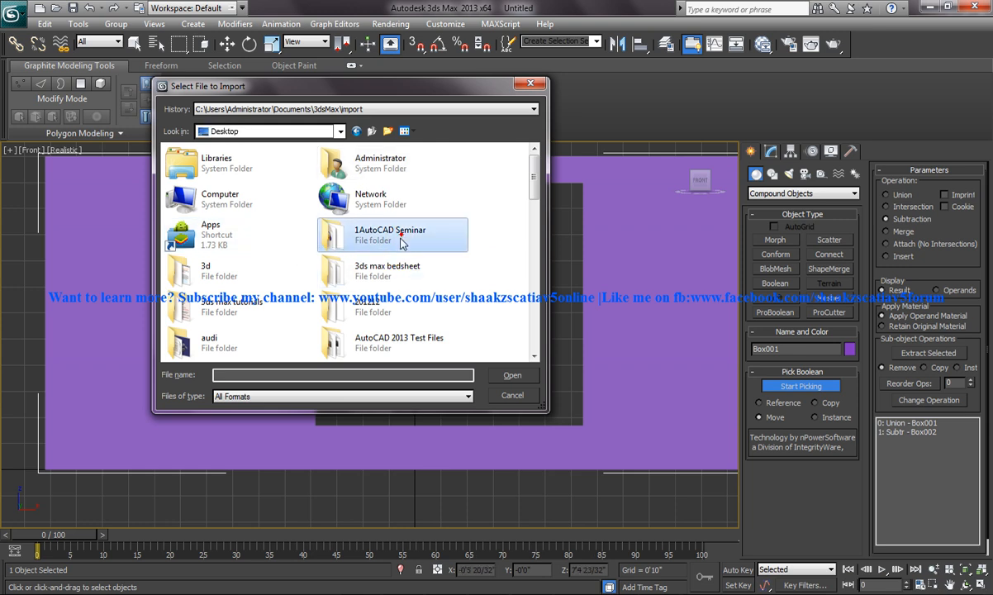
pyautogui.scroll(-10, 402, 276)
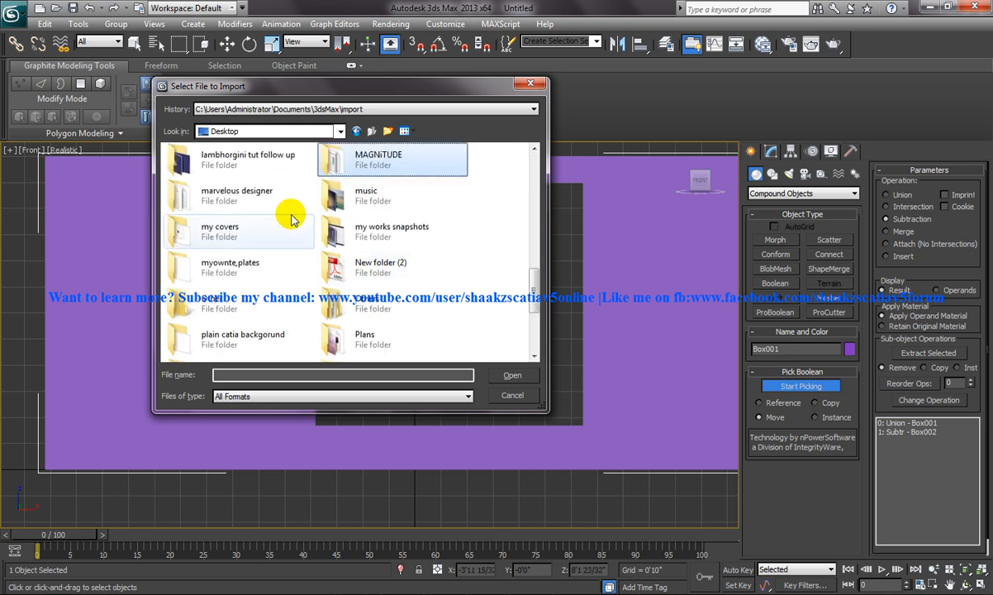
pyautogui.click(267, 200)
pyautogui.doubleClick(267, 199)
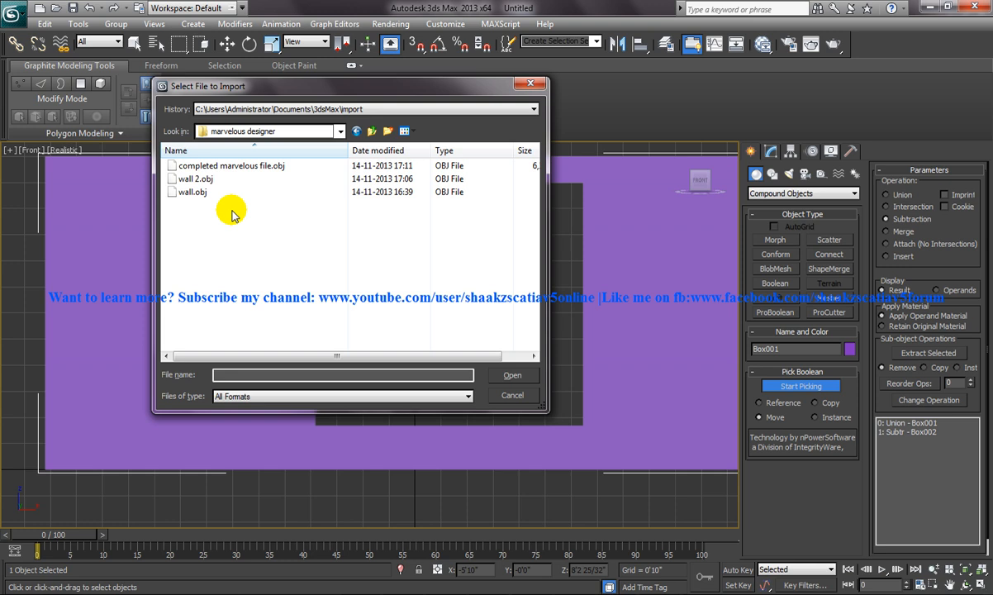
pyautogui.doubleClick(248, 166)
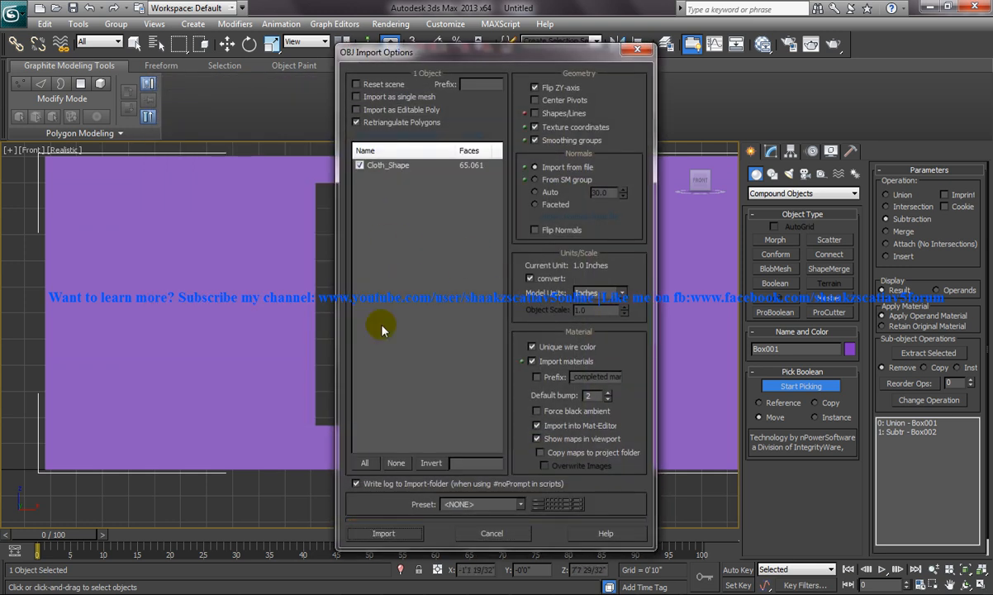
pyautogui.click(406, 533)
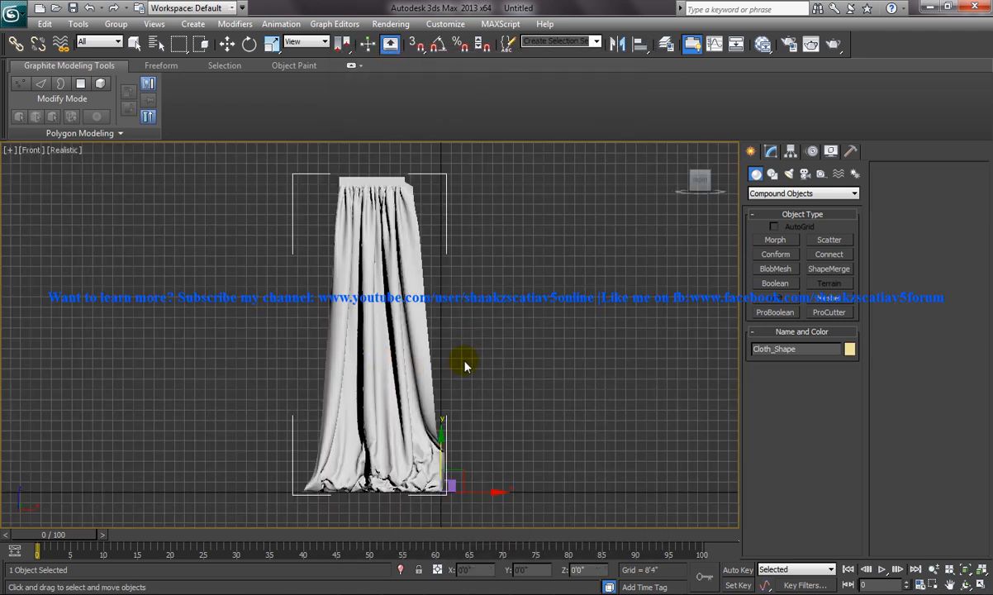
# - Examine the imported curtain's folds and hem in a perspective view
pyautogui.keyDown('alt'); pyautogui.moveTo(455, 366); pyautogui.dragTo(429, 371, button='middle'); pyautogui.keyUp('alt')
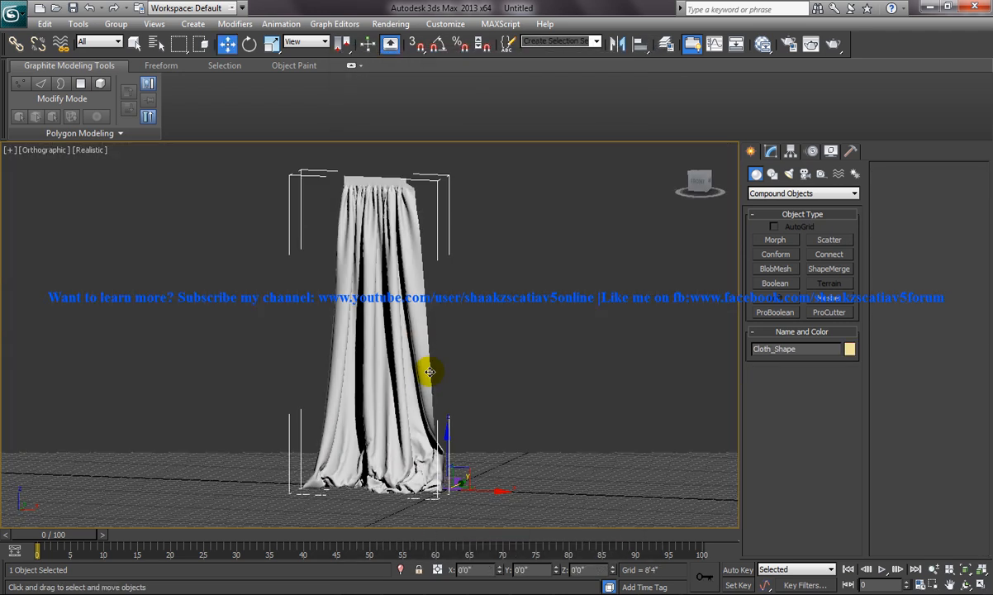
pyautogui.press('p')
pyautogui.keyDown('alt'); pyautogui.moveTo(422, 350); pyautogui.dragTo(438, 373, button='middle'); pyautogui.keyUp('alt')
pyautogui.scroll(6, 407, 373)
pyautogui.scroll(-5, 438, 372)
pyautogui.keyDown('alt'); pyautogui.moveTo(358, 364); pyautogui.dragTo(348, 385, button='middle'); pyautogui.keyUp('alt')
pyautogui.moveTo(366, 344); pyautogui.dragTo(396, 405, button='middle')
pyautogui.scroll(4, 395, 432)
pyautogui.scroll(2, 403, 430)
pyautogui.scroll(-2, 403, 424)
pyautogui.scroll(-4, 386, 410)
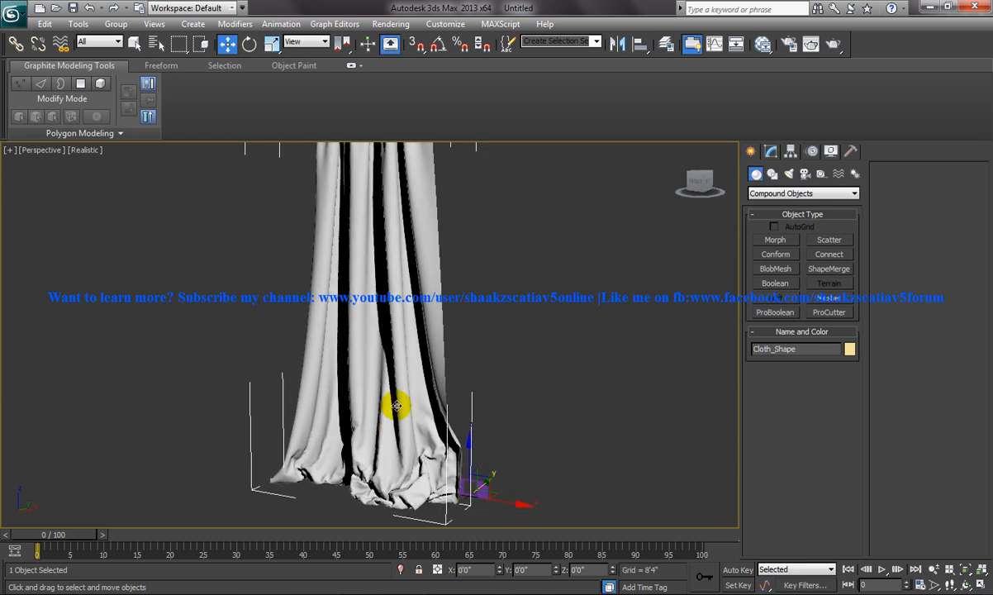